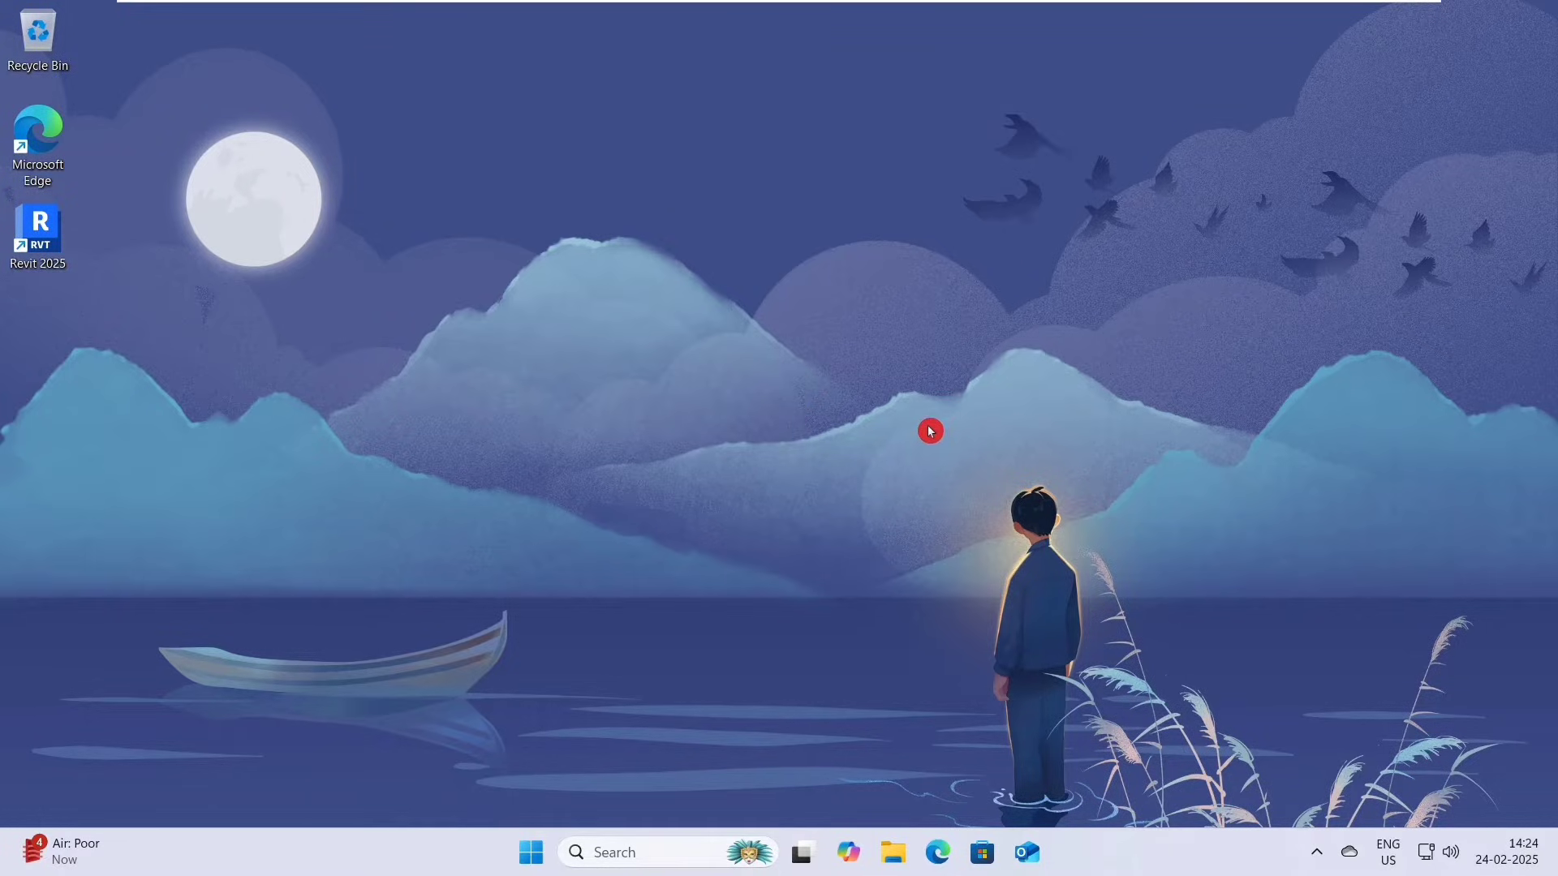
Step: Find and open the Windows Services console
{"action": "left_click", "coordinate": [645, 857]}
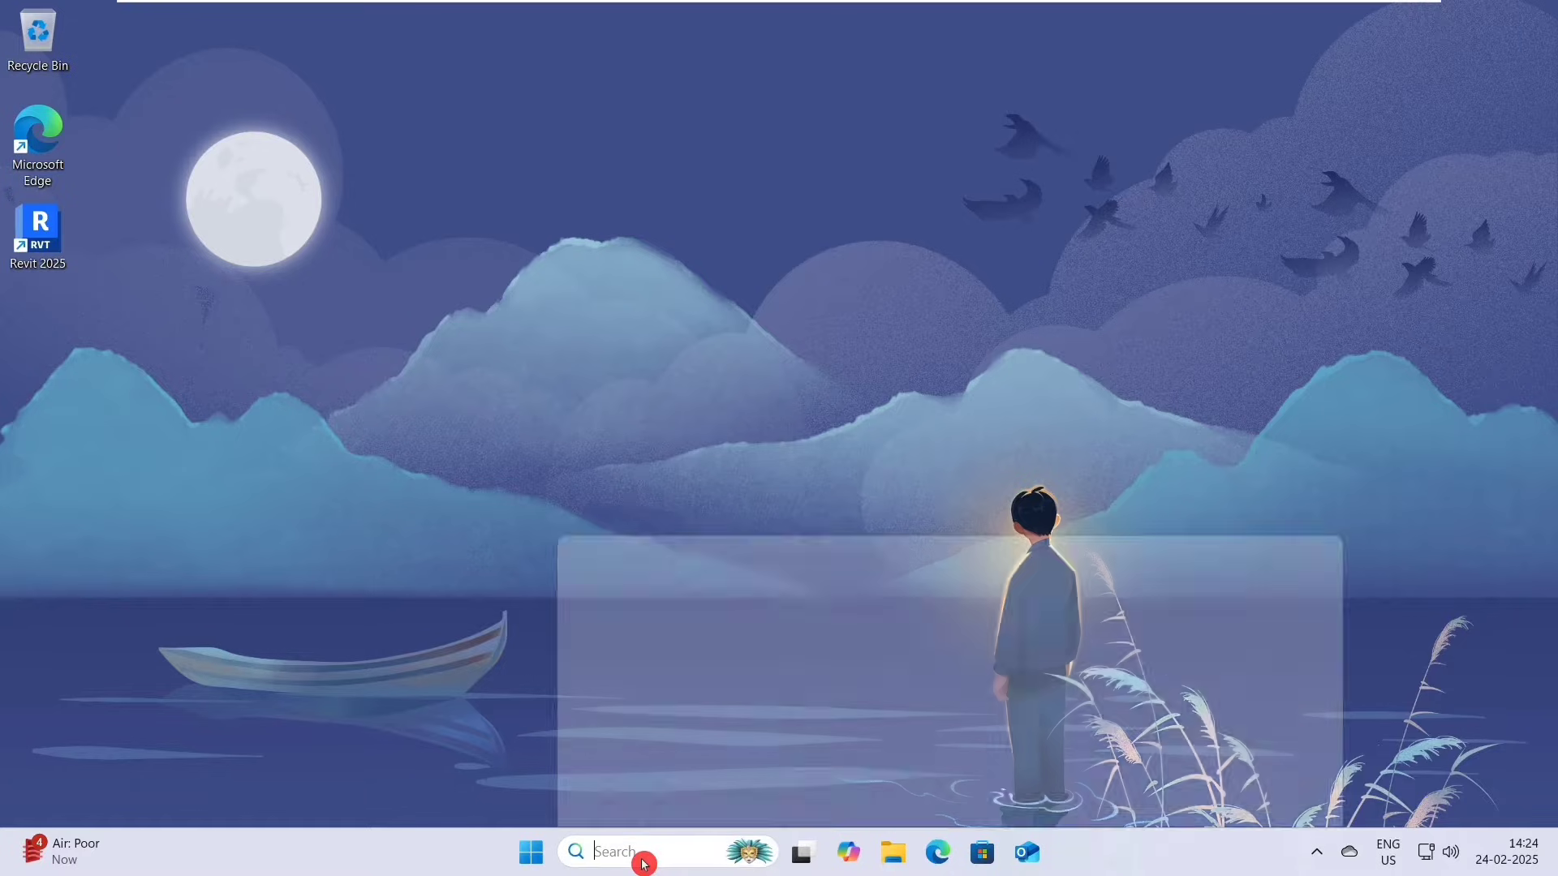
{"action": "type", "text": "services"}
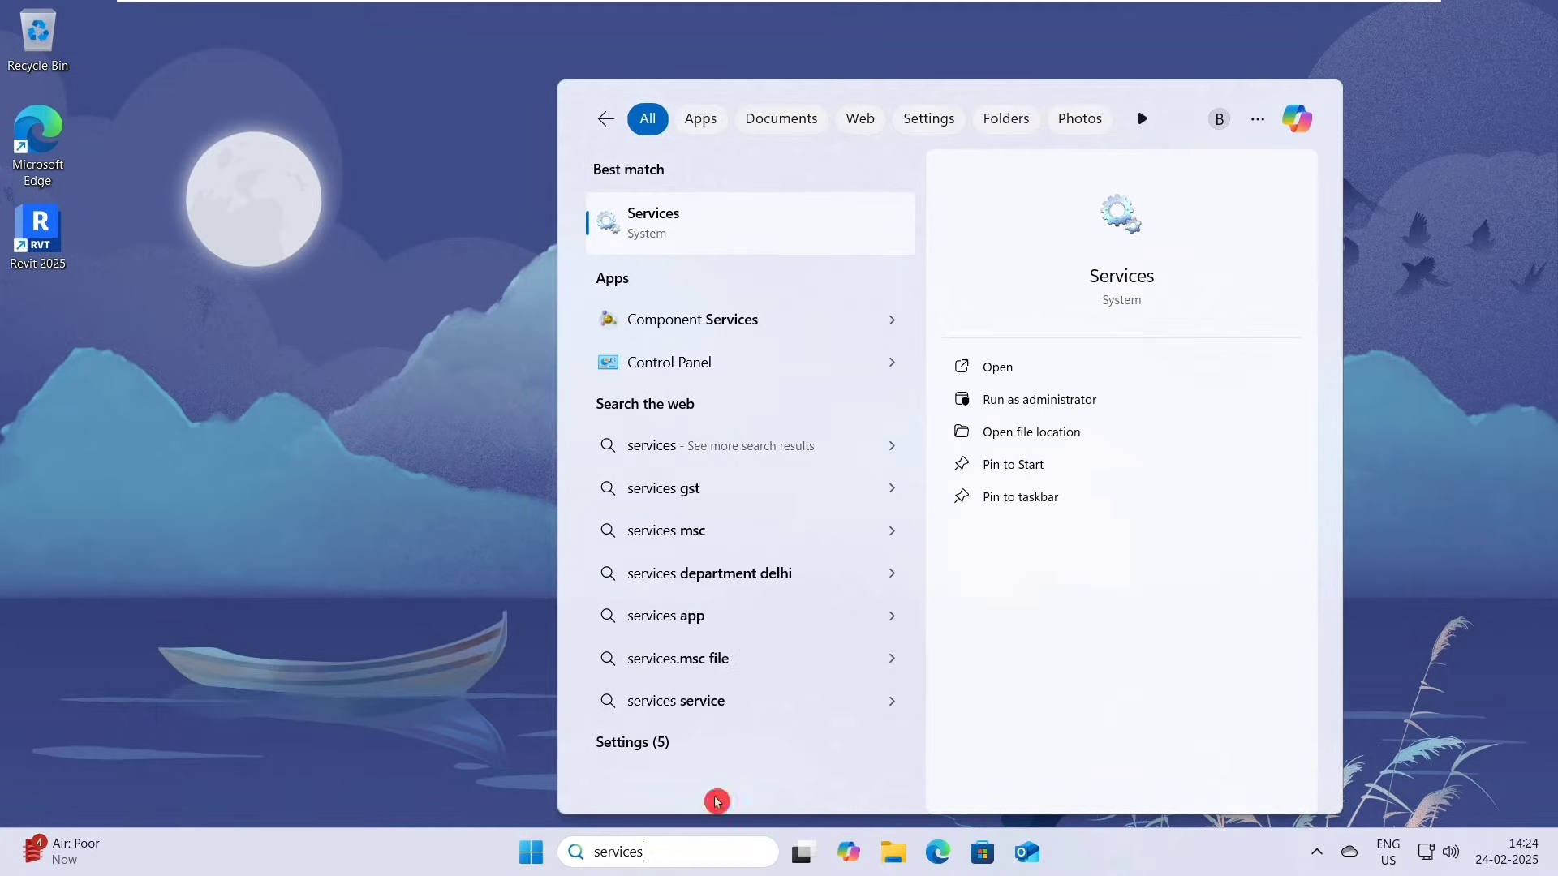
{"action": "left_click", "coordinate": [746, 219]}
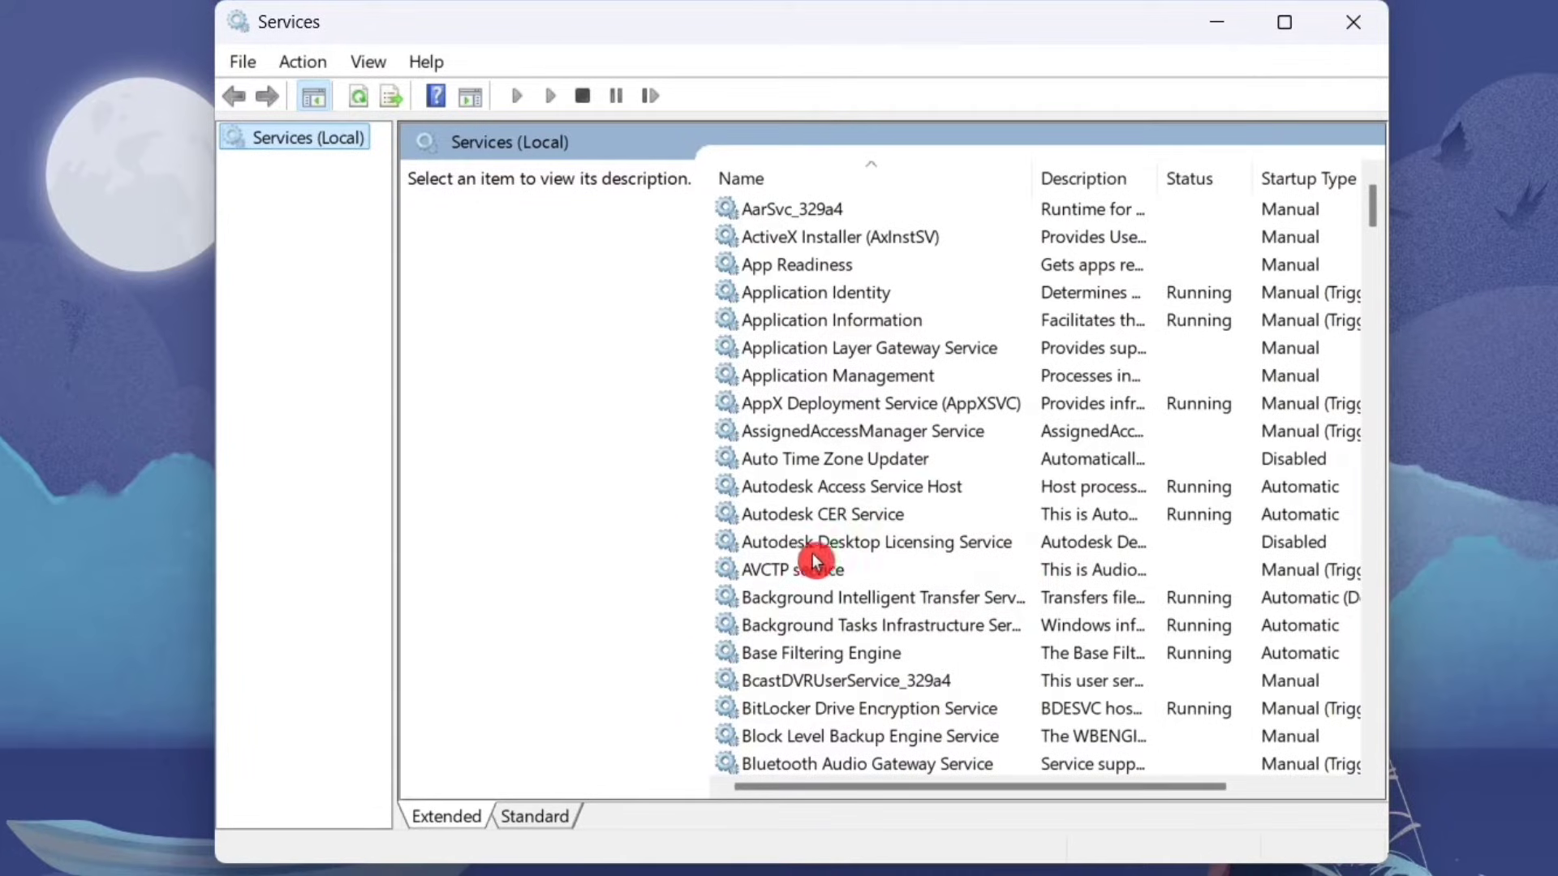
Step: Set the Autodesk Desktop Licensing Service's startup type to Automatic, apply it and start the service
{"action": "left_click", "coordinate": [880, 545]}
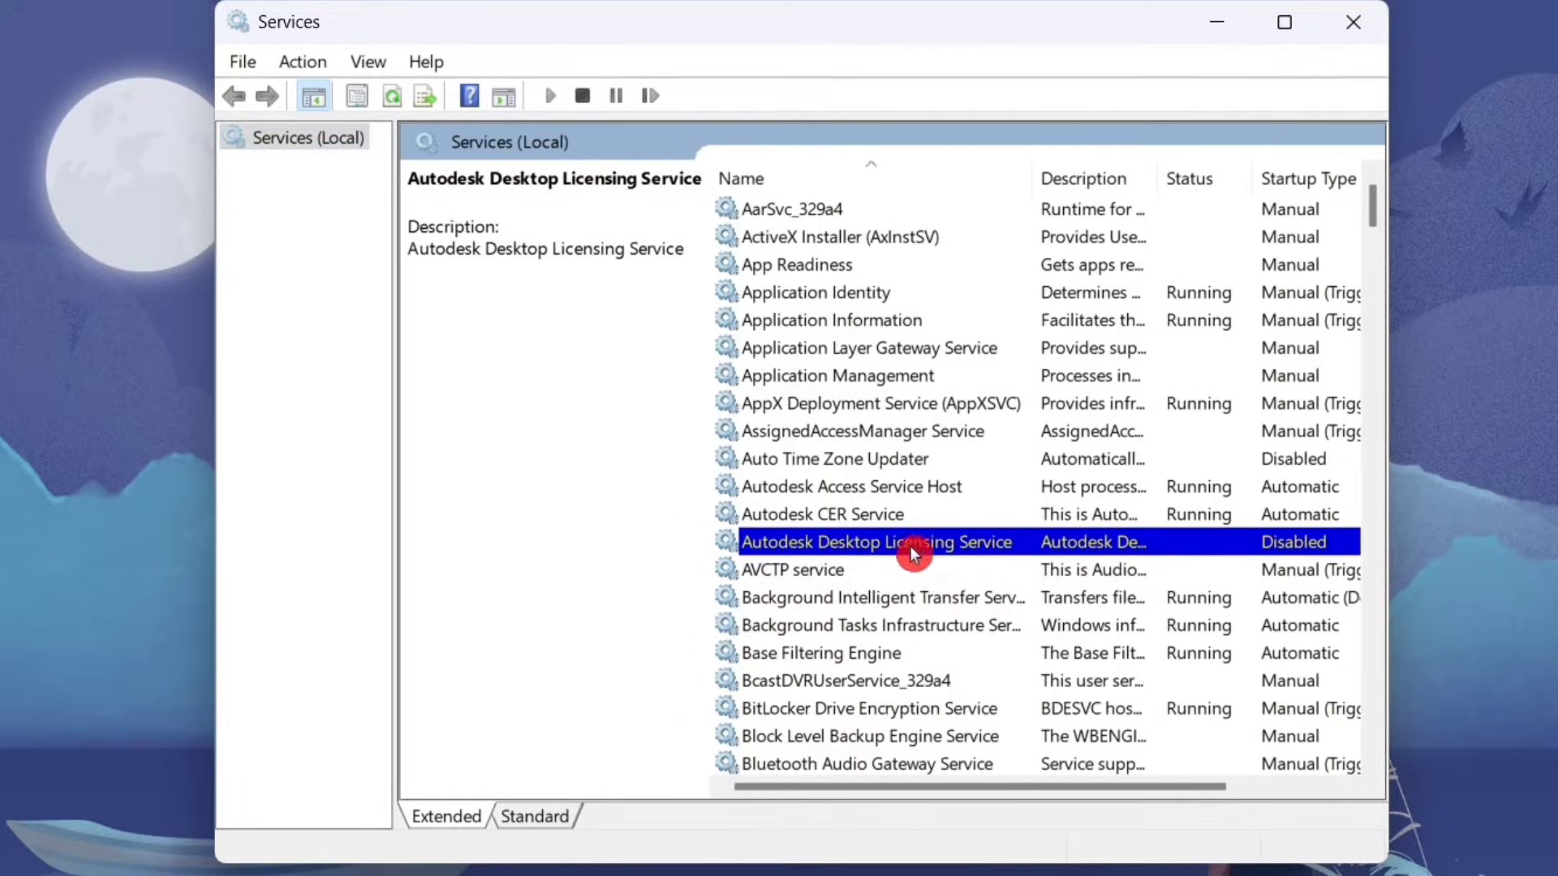
{"action": "double_click", "coordinate": [991, 550]}
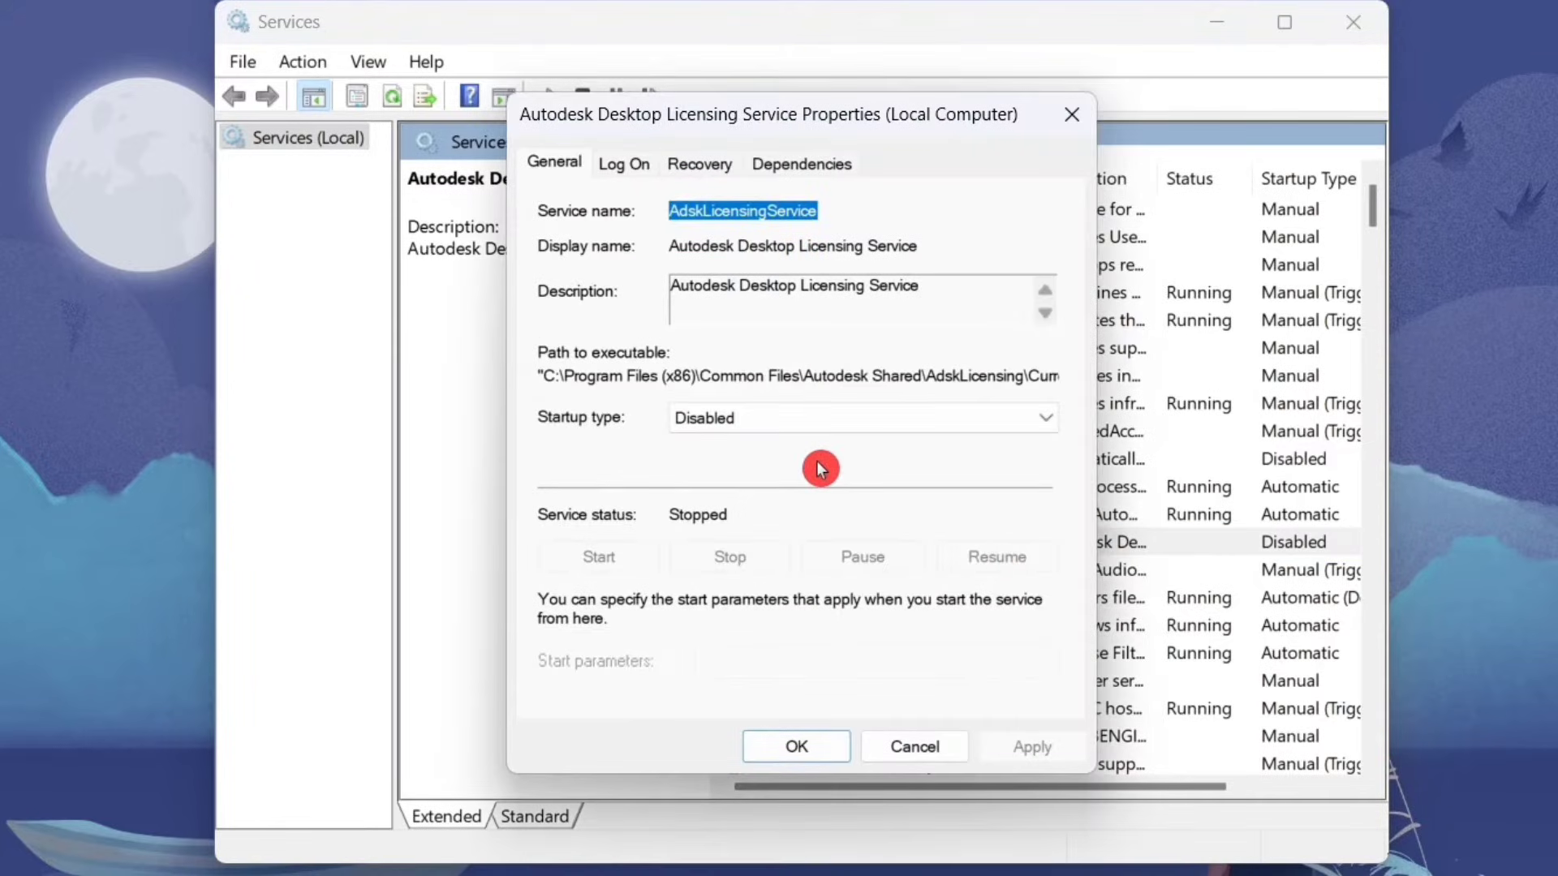
{"action": "left_click", "coordinate": [774, 420]}
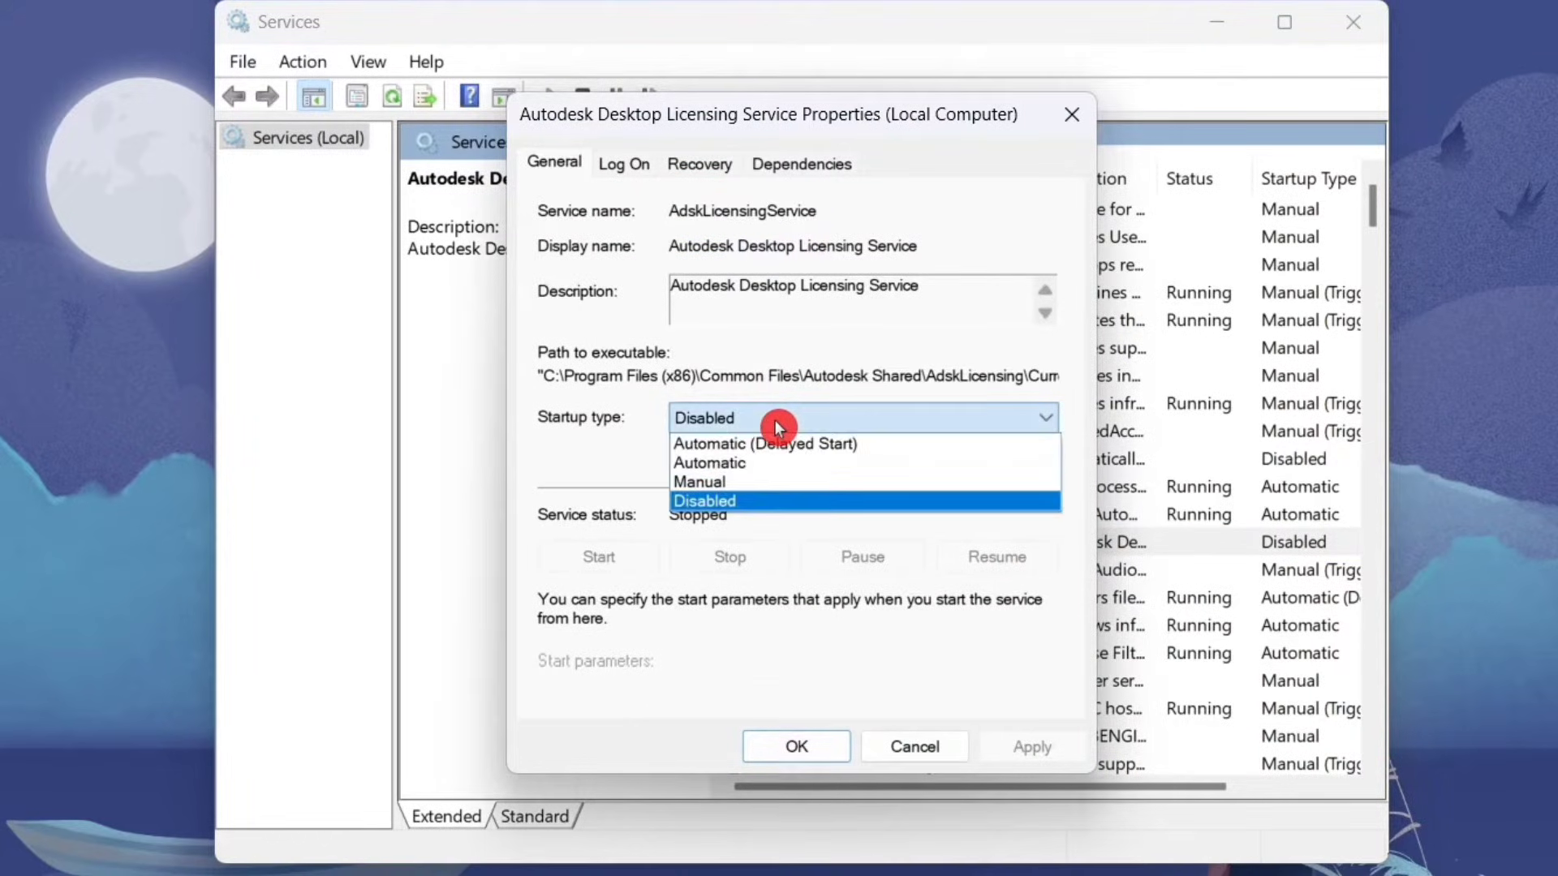
{"action": "left_click", "coordinate": [762, 464]}
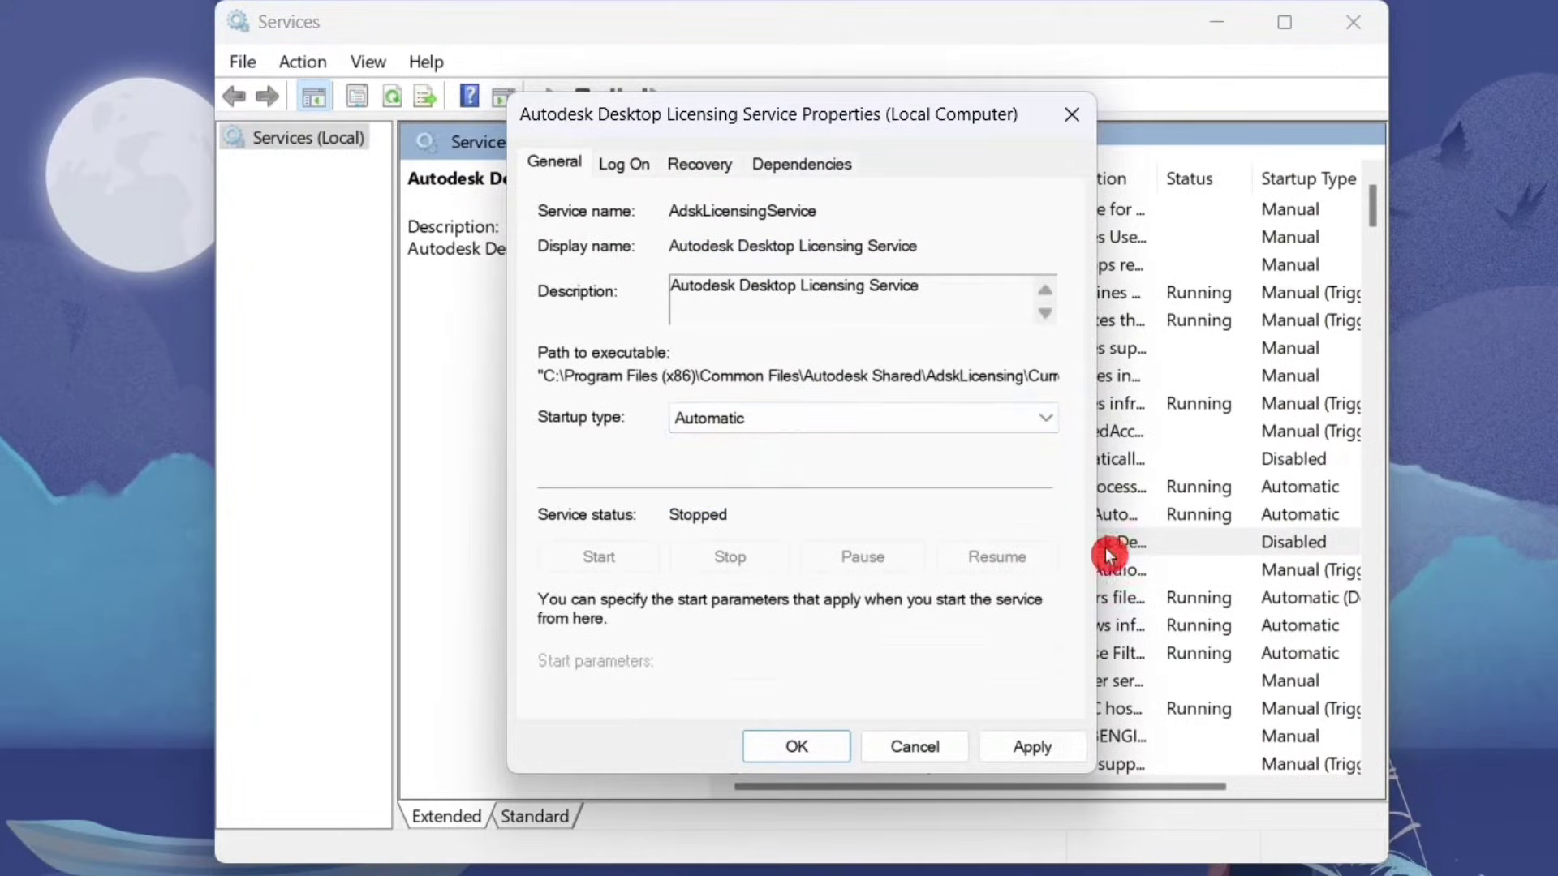
{"action": "left_click", "coordinate": [1031, 746]}
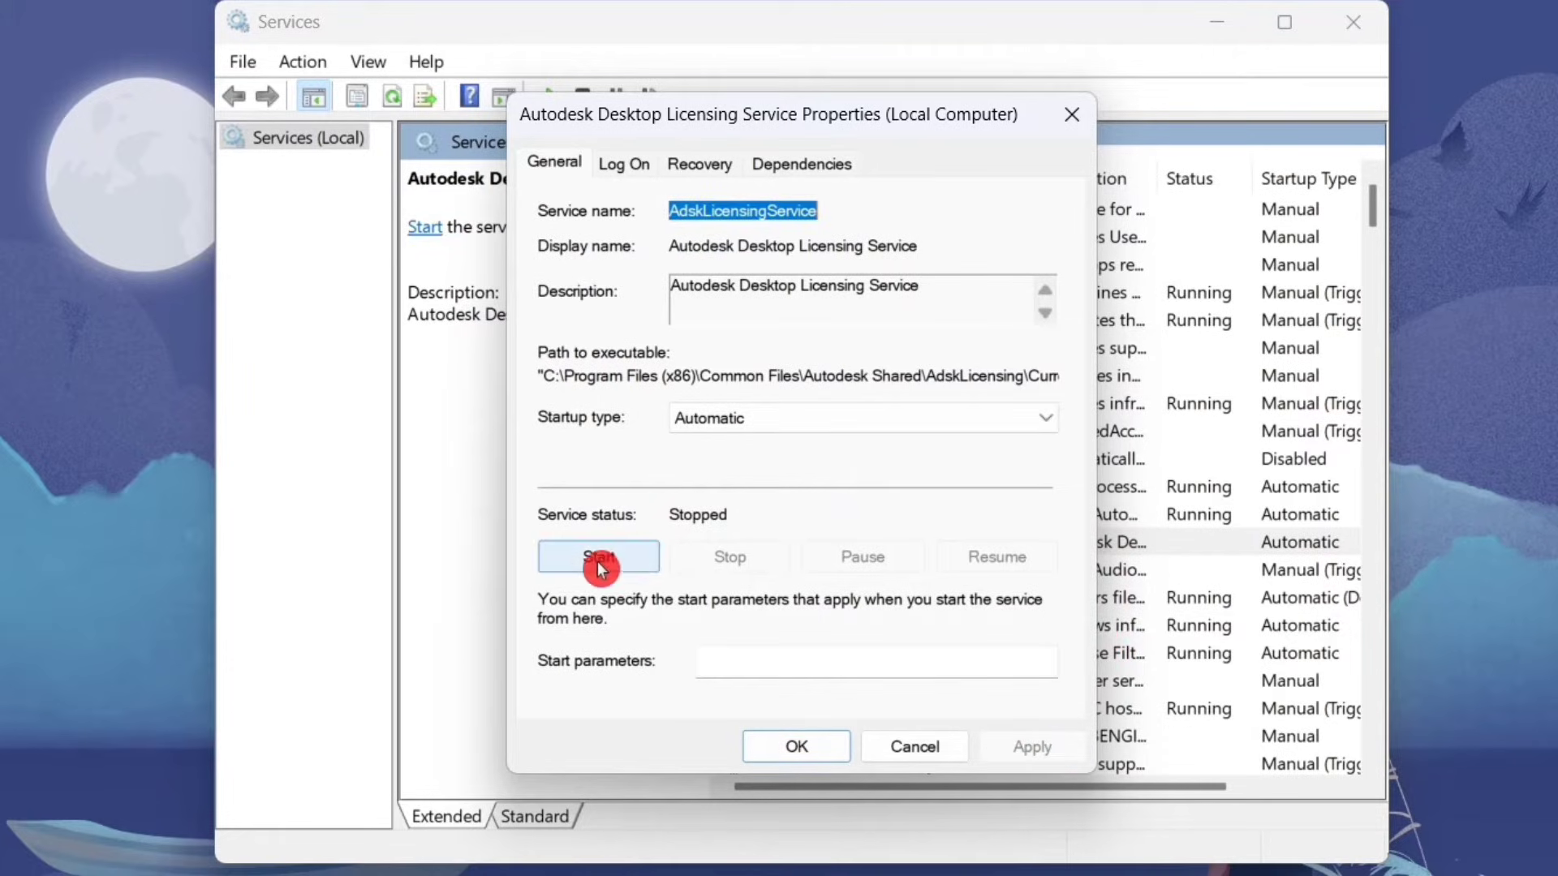
{"action": "left_click", "coordinate": [638, 558]}
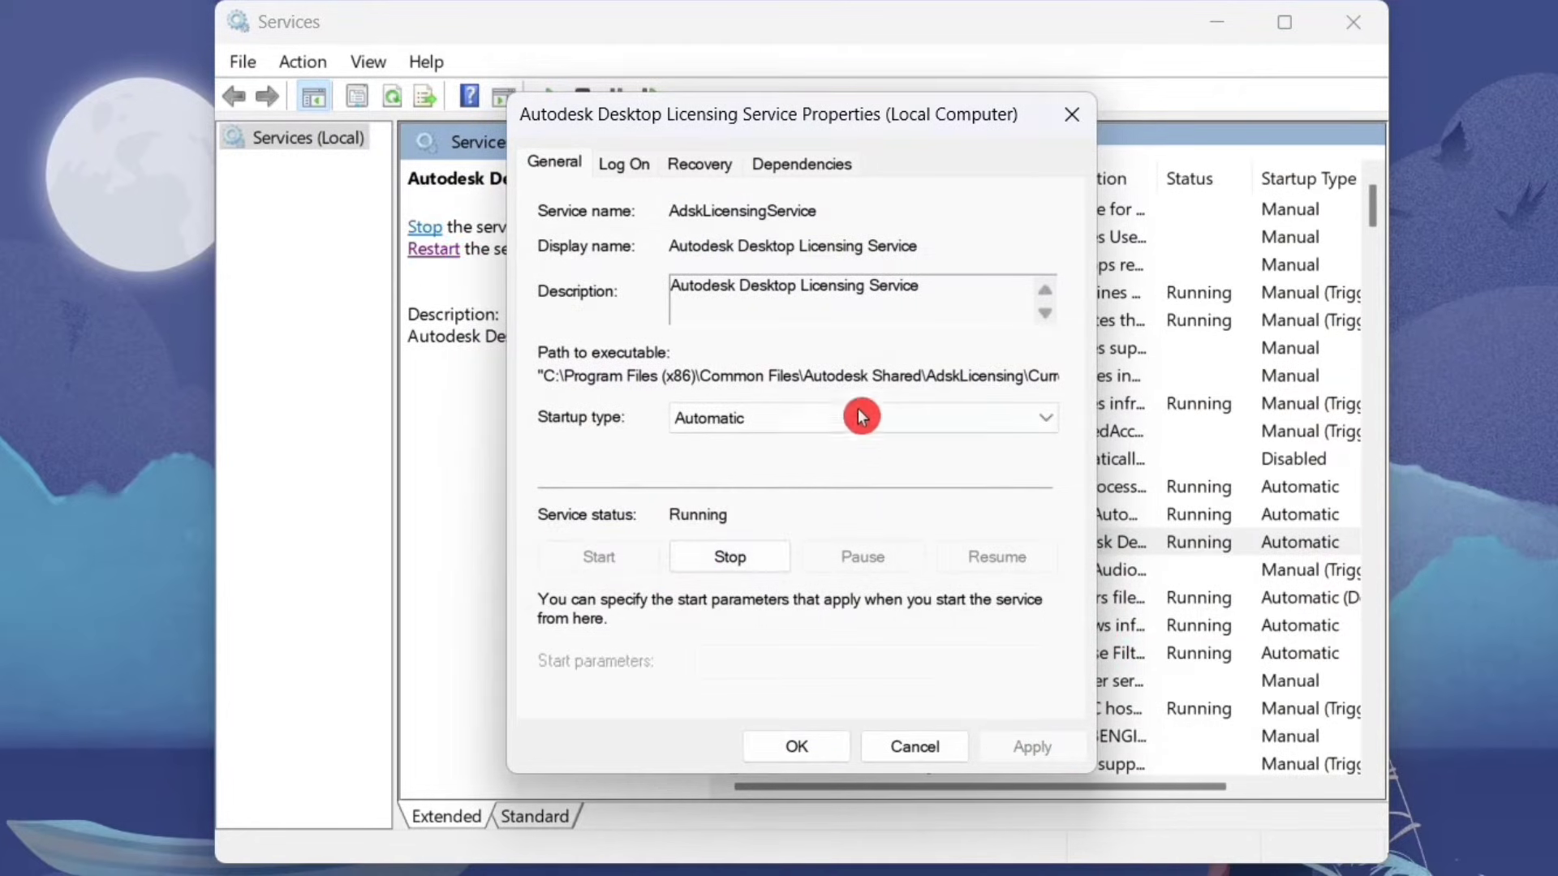
Step: Have the Autodesk Desktop Licensing Service log on as the Local System account with desktop interaction allowed, and restart the service
{"action": "left_click", "coordinate": [620, 163]}
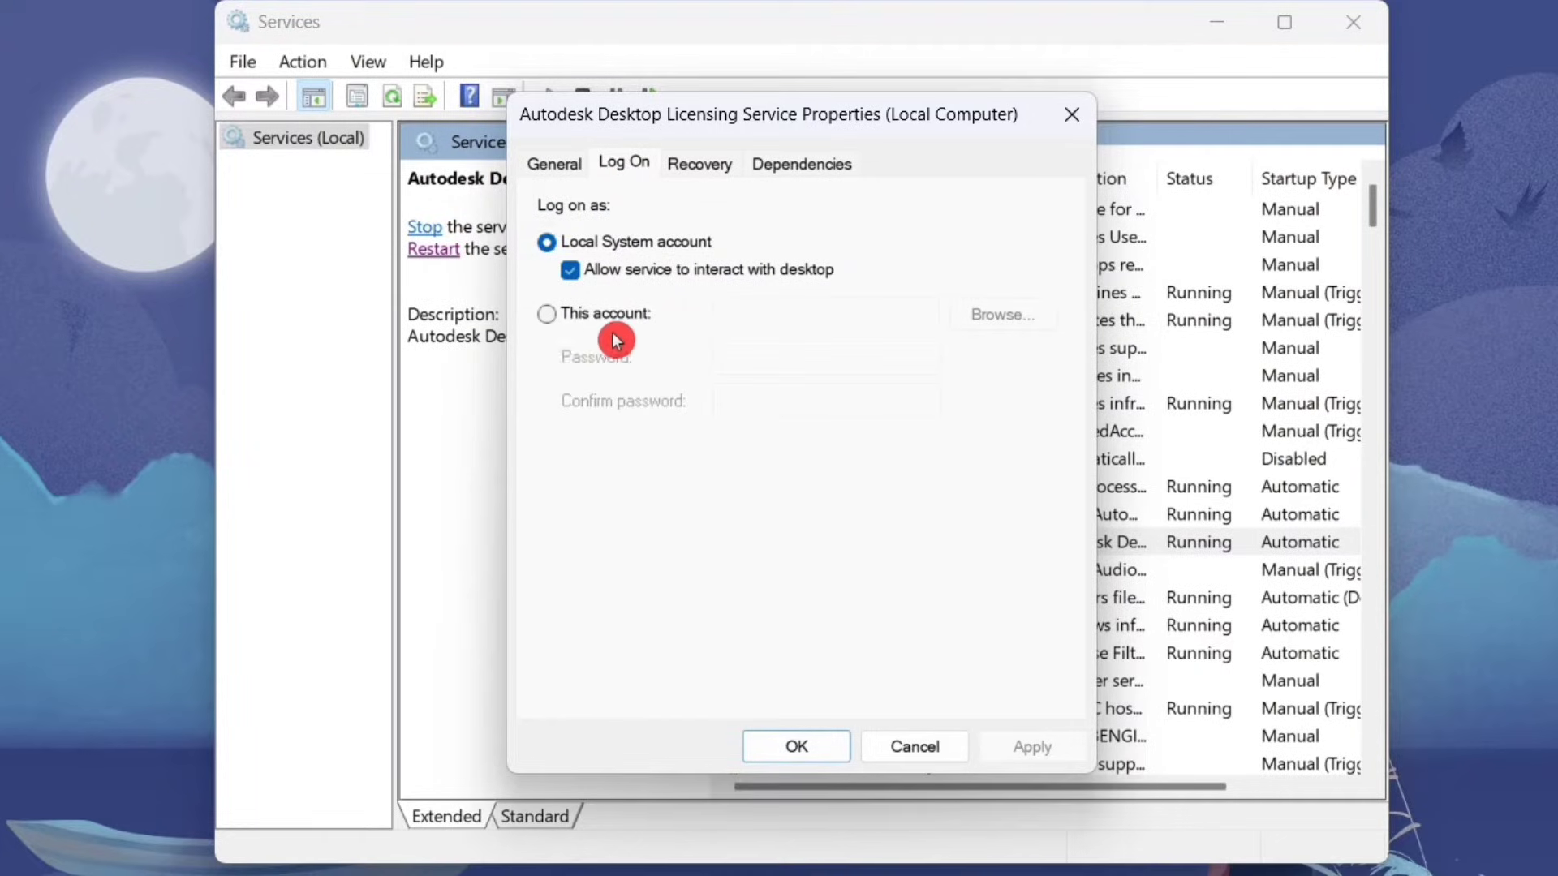
{"action": "left_click", "coordinate": [545, 313]}
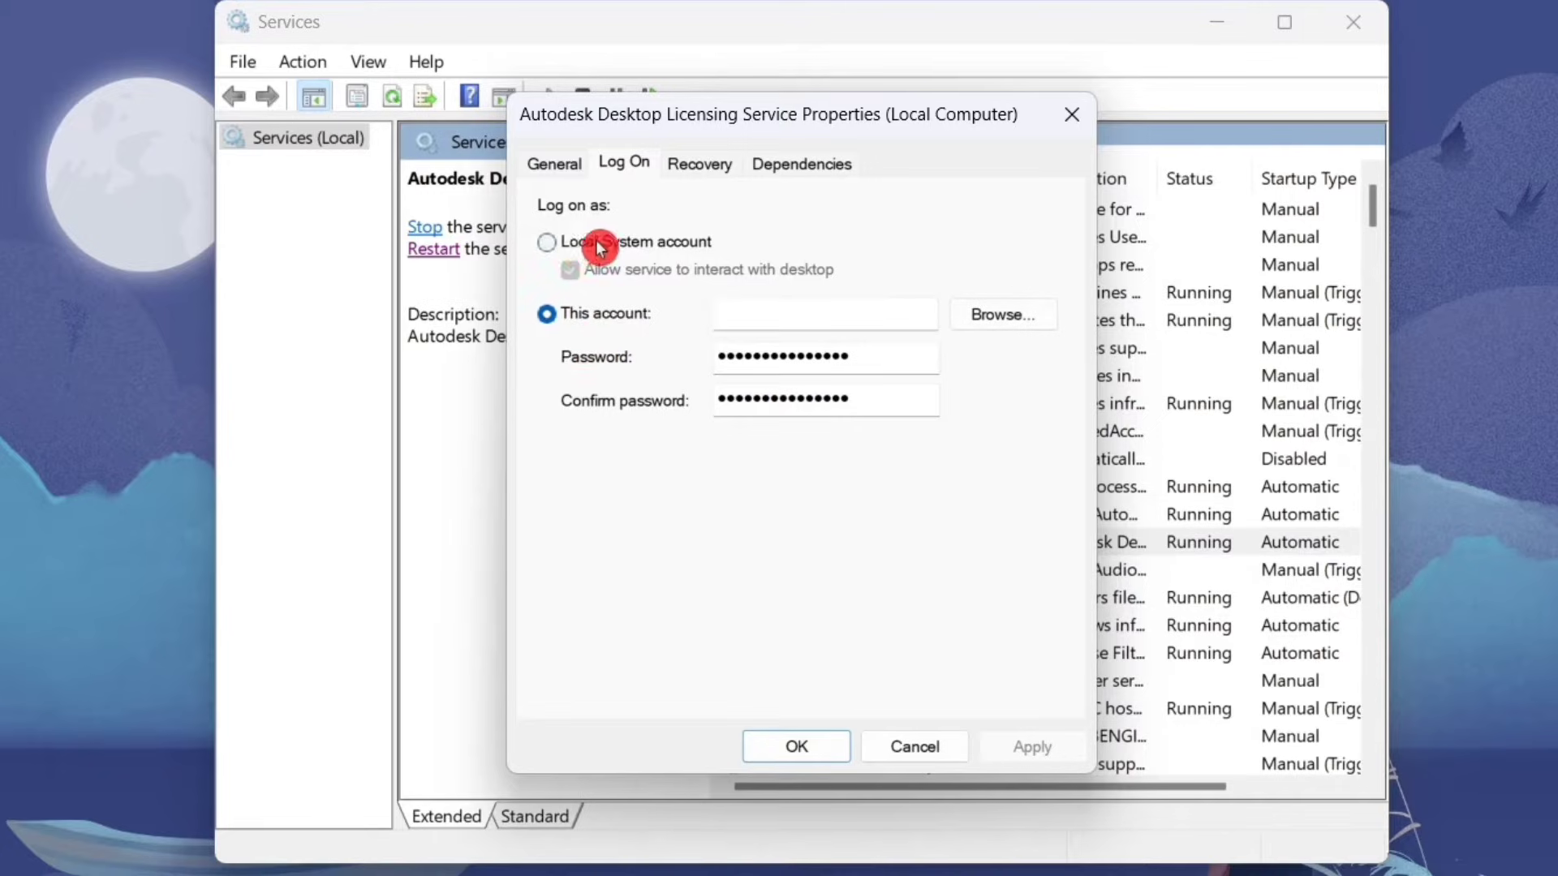
{"action": "left_click", "coordinate": [620, 246]}
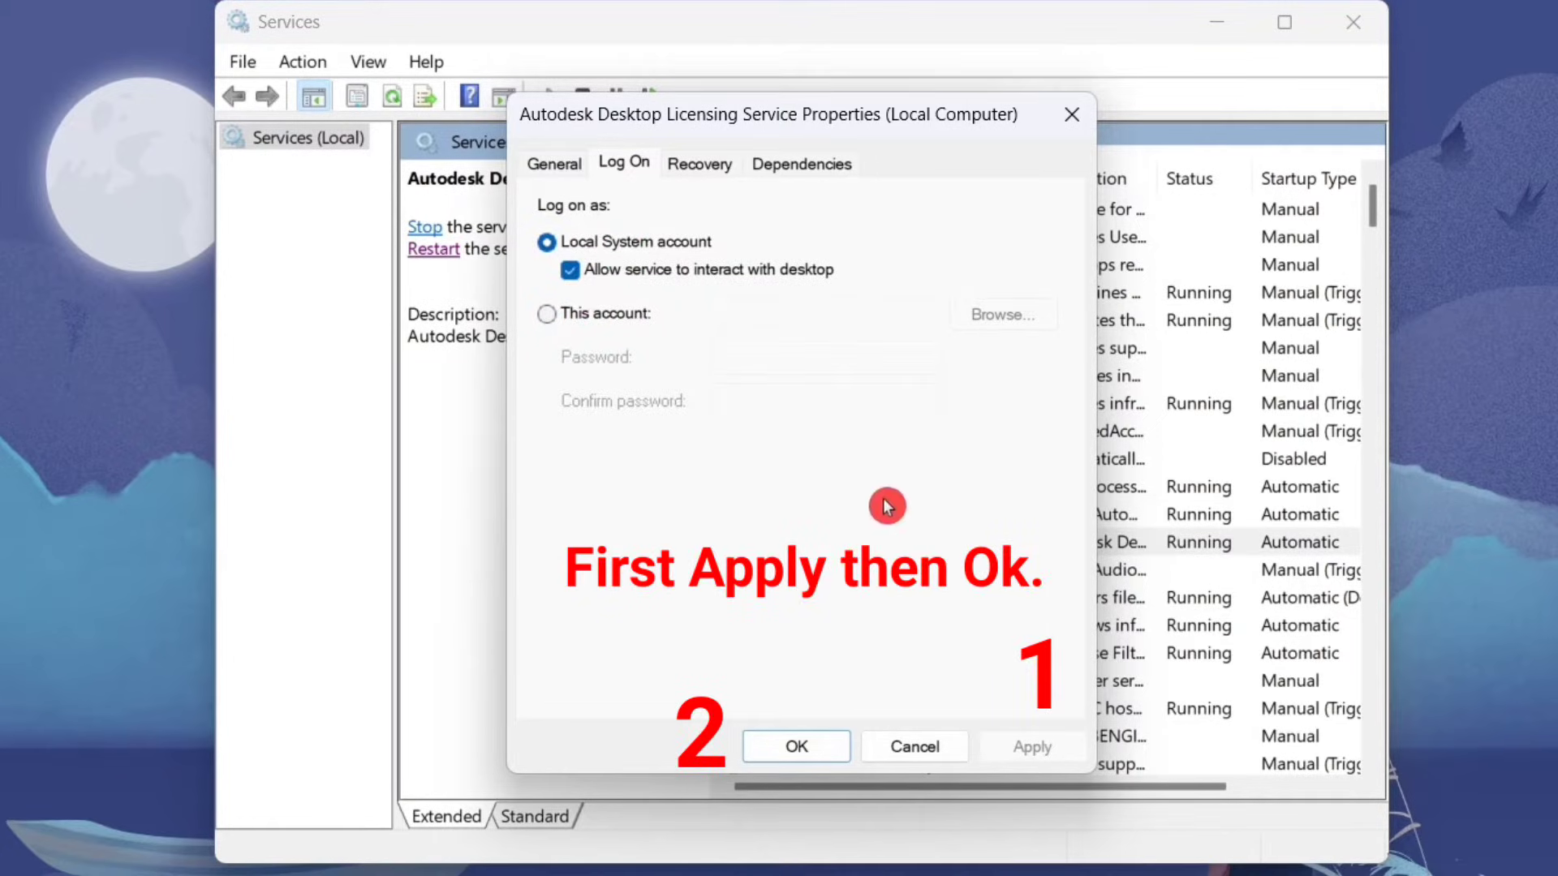
{"action": "left_click", "coordinate": [795, 746]}
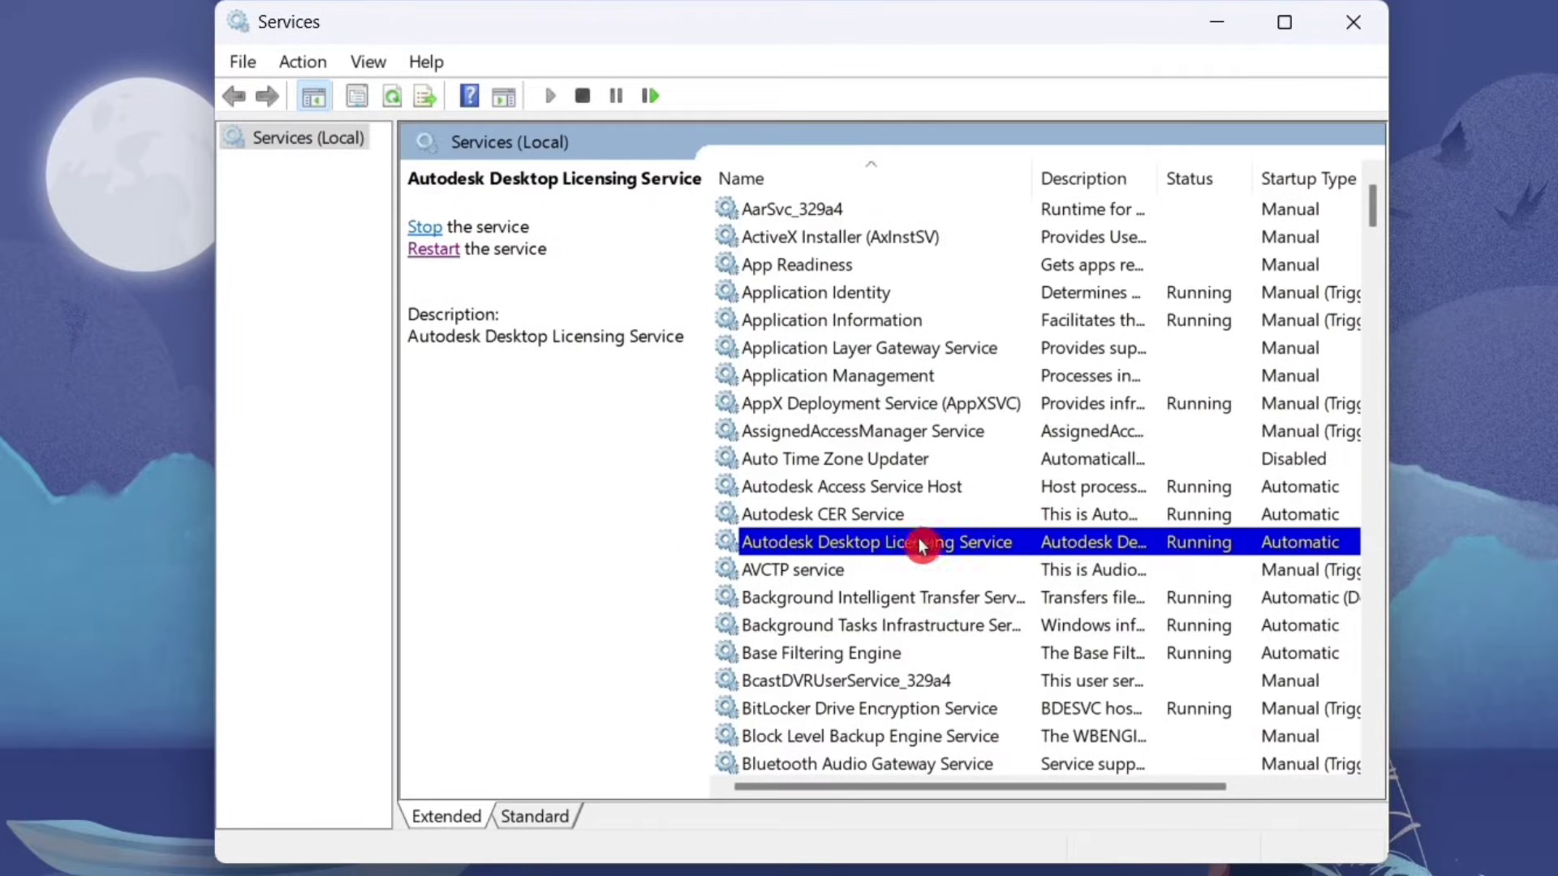
{"action": "left_click", "coordinate": [451, 254]}
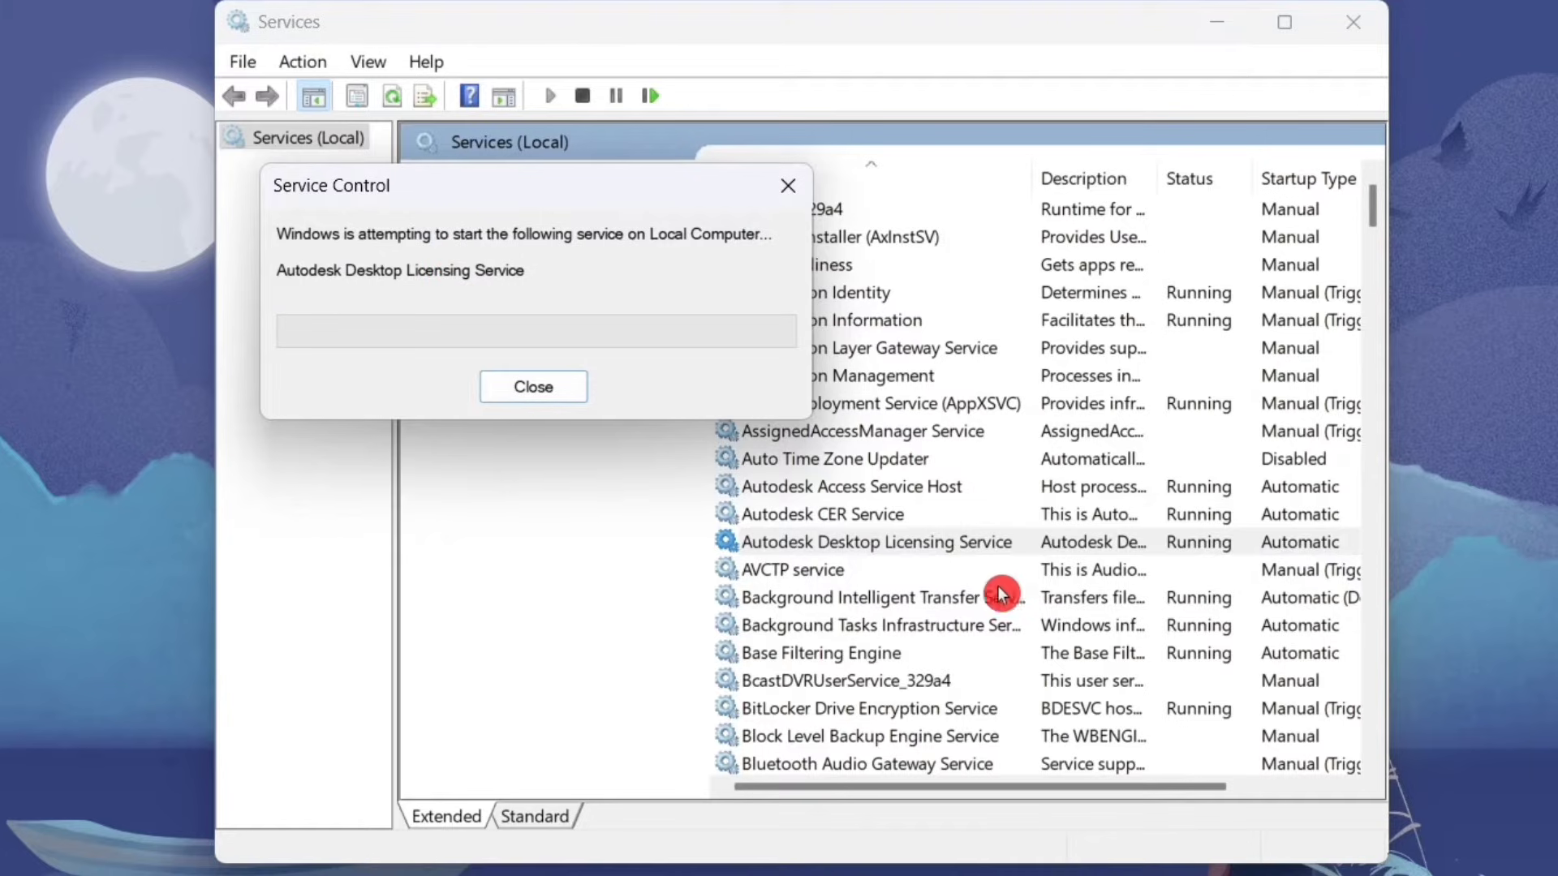
{"action": "left_click", "coordinate": [870, 548]}
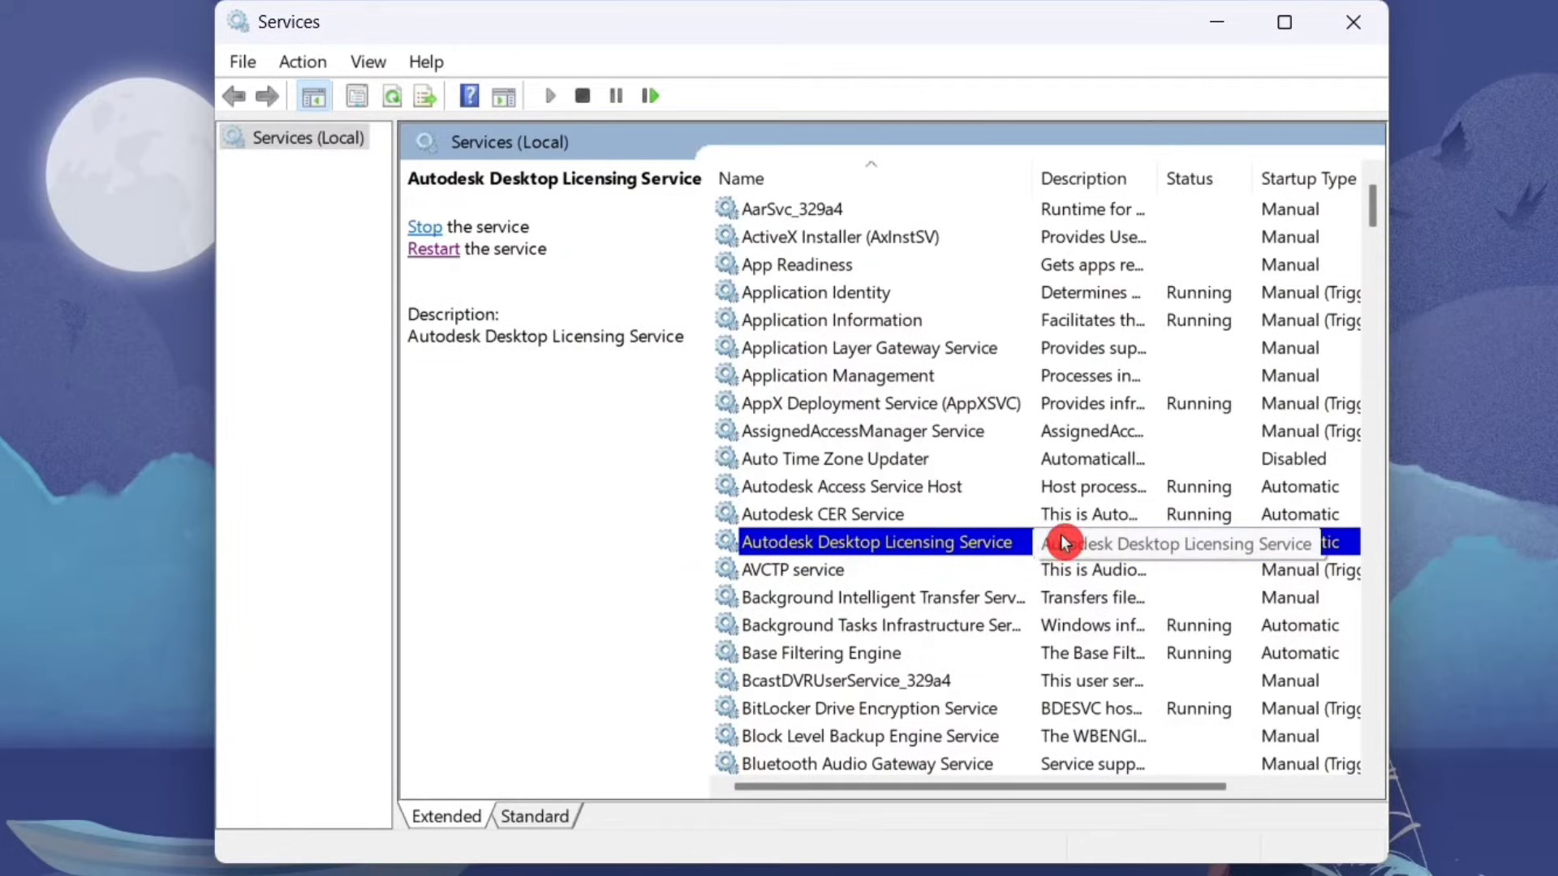
Step: Set FlexNet Licensing Service 64 to the Automatic startup type, start it and close the Services console
{"action": "scroll", "coordinate": [1045, 535], "scroll_direction": "down", "scroll_amount": 18}
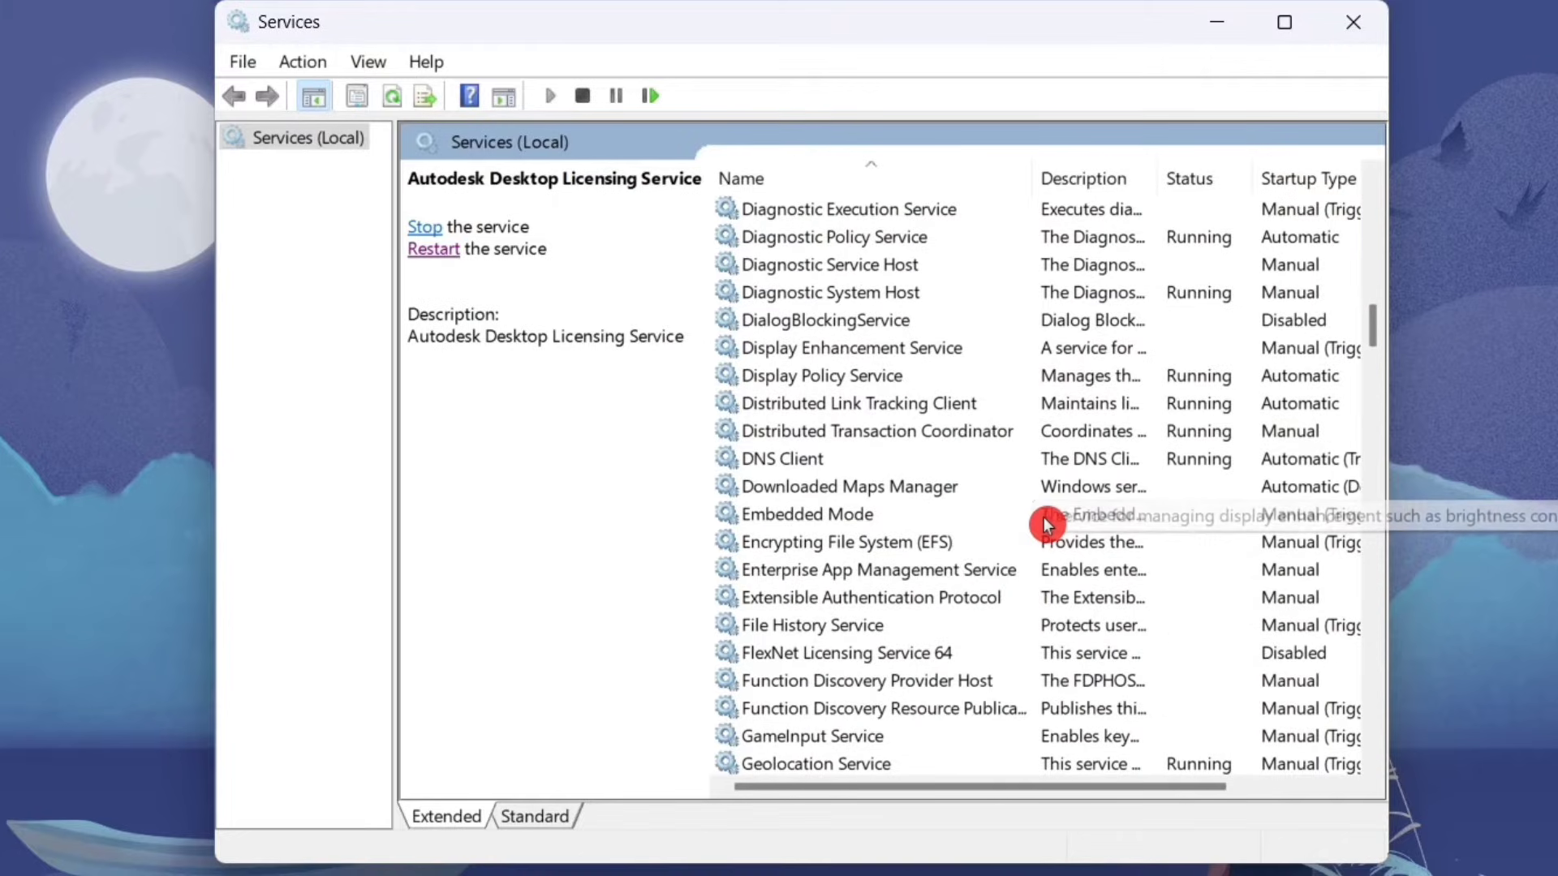
{"action": "scroll", "coordinate": [1006, 474], "scroll_direction": "down", "scroll_amount": 2}
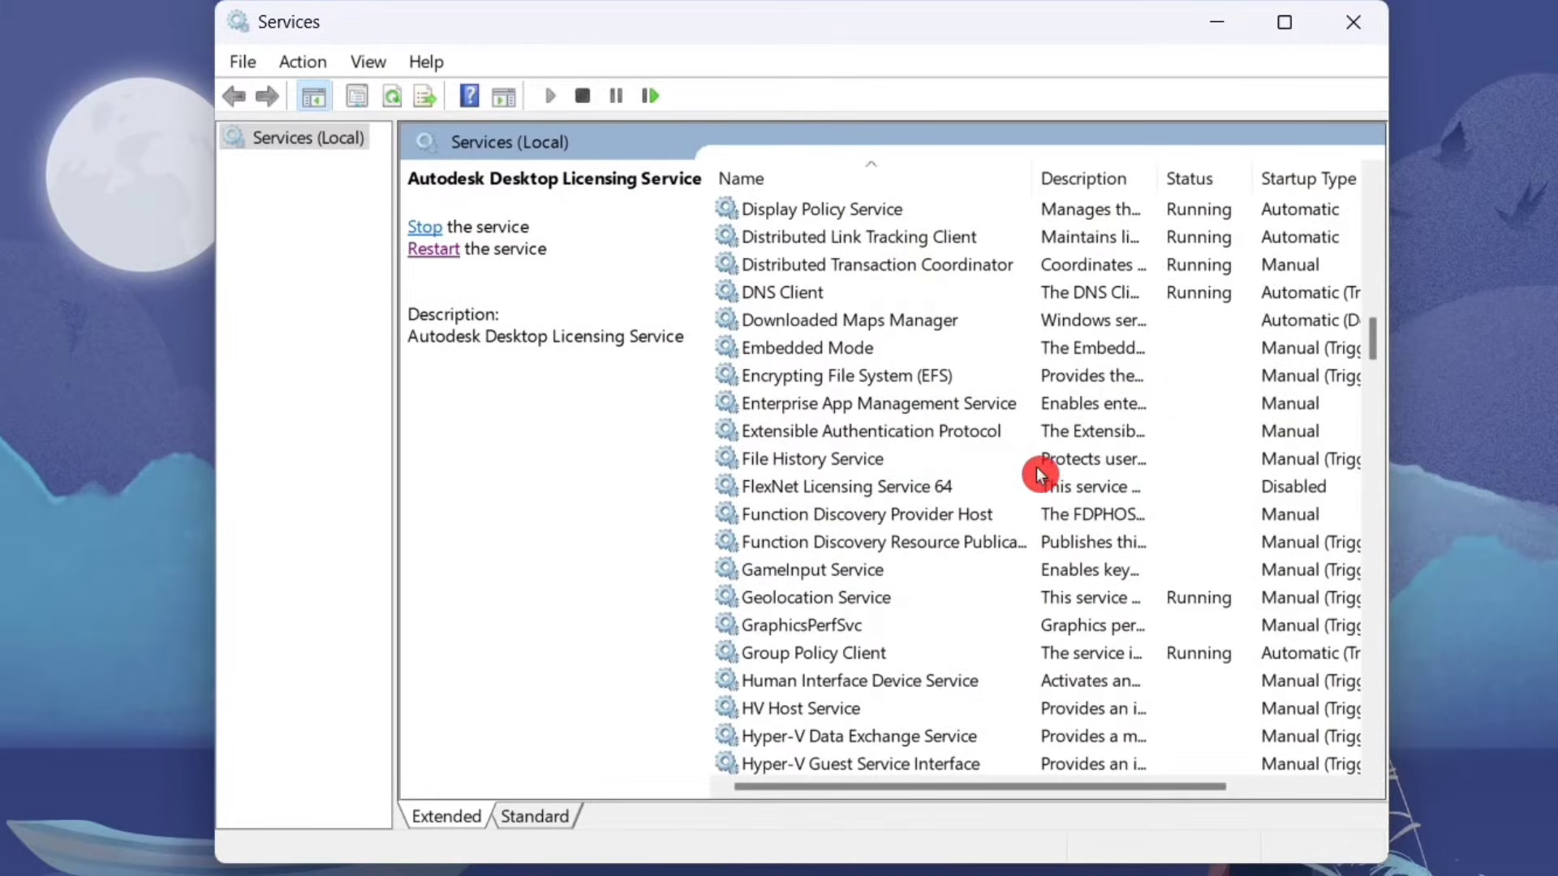
{"action": "left_click", "coordinate": [842, 487]}
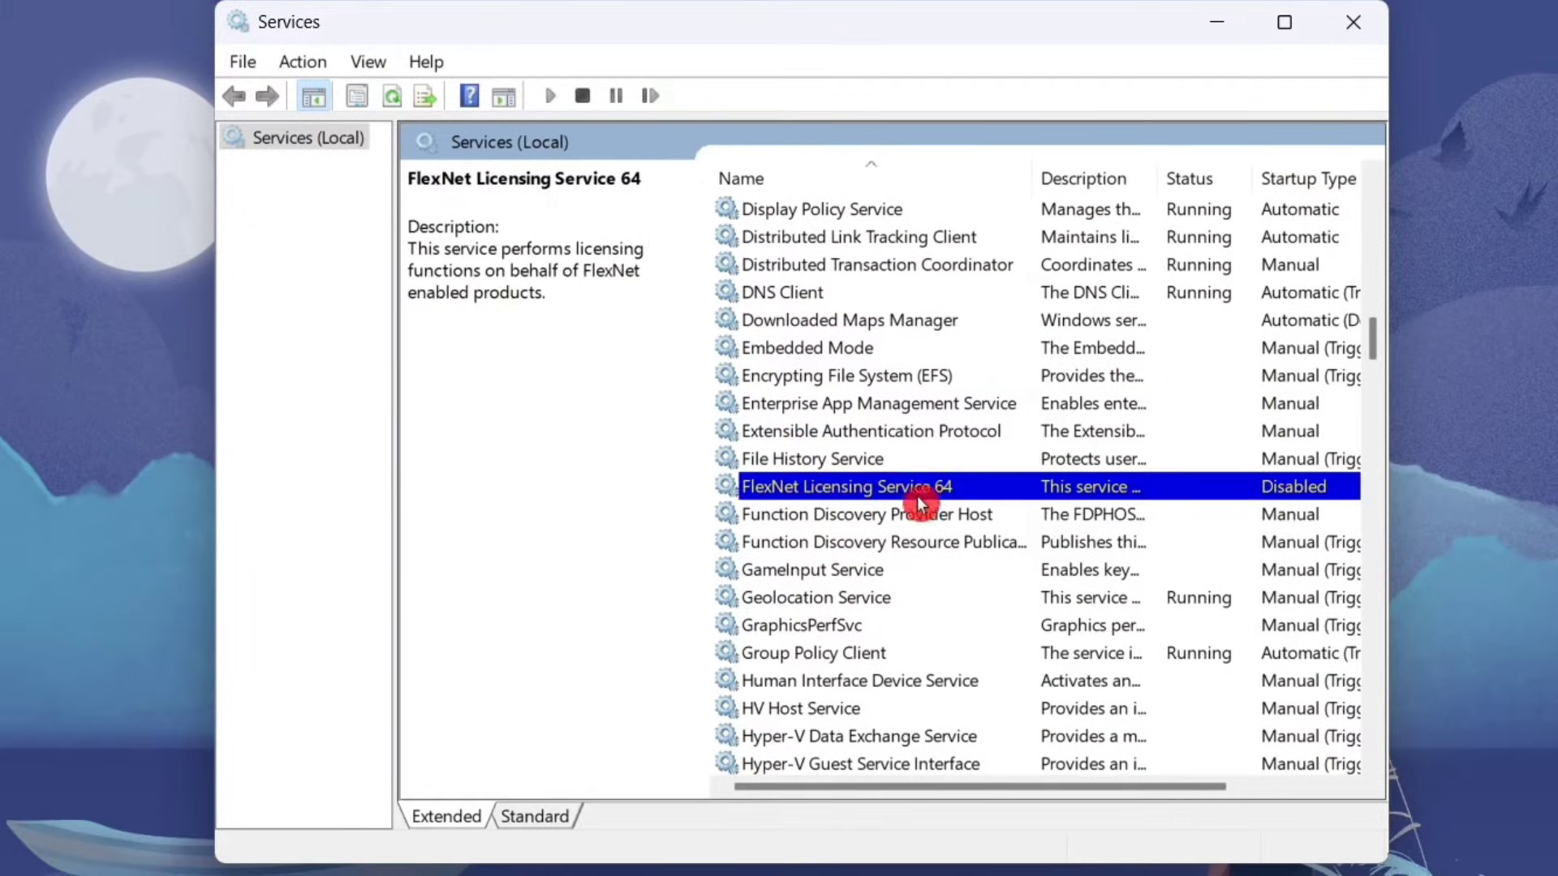
{"action": "double_click", "coordinate": [985, 489]}
{"action": "left_click", "coordinate": [869, 420]}
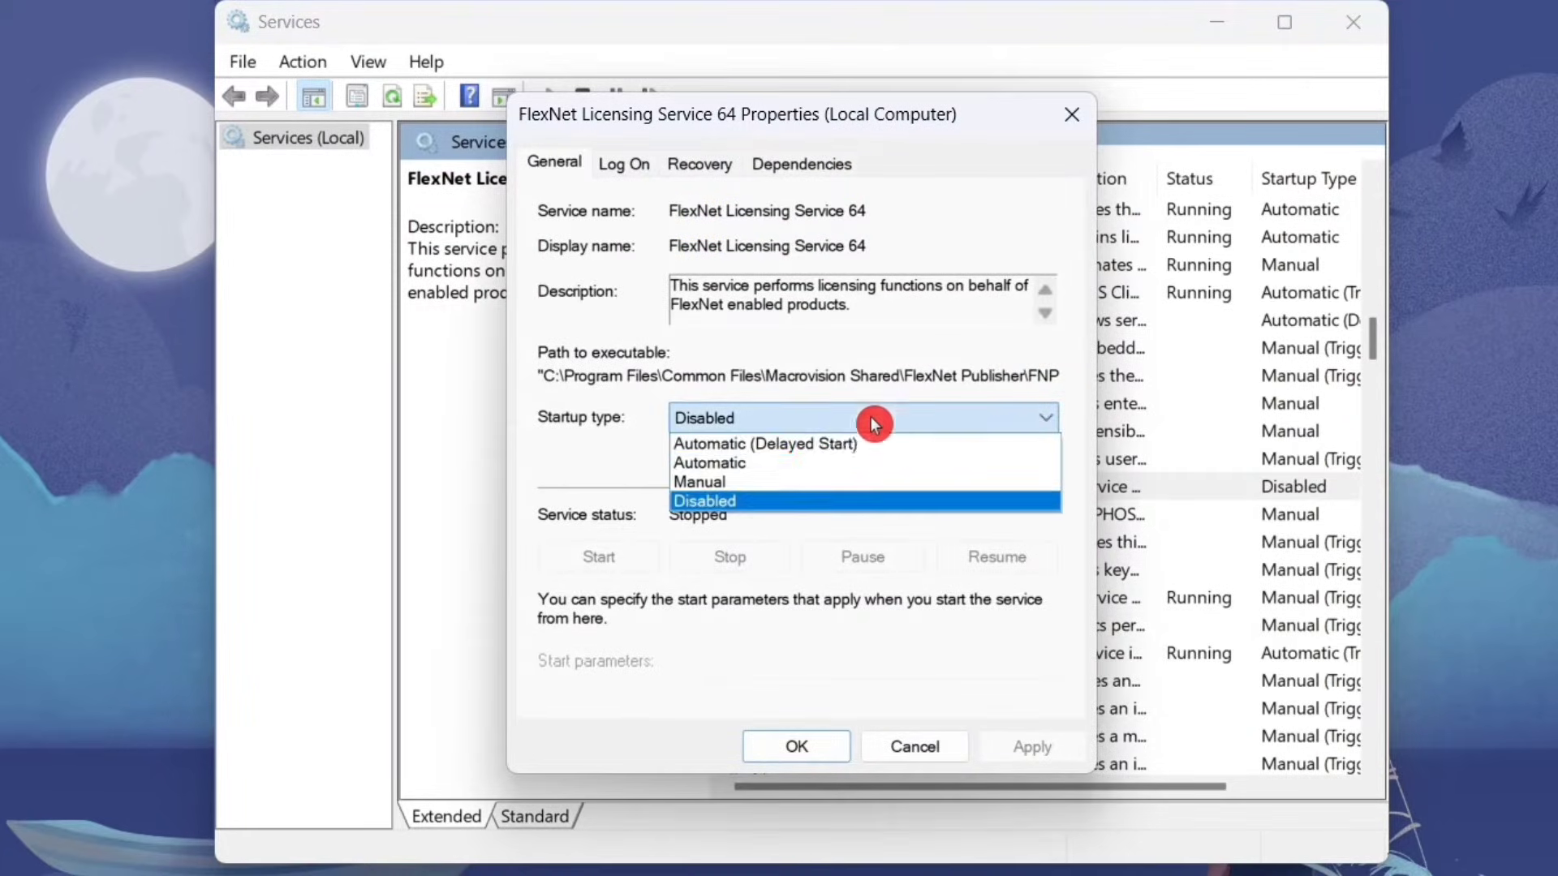
{"action": "left_click", "coordinate": [797, 462]}
{"action": "left_click", "coordinate": [1031, 745]}
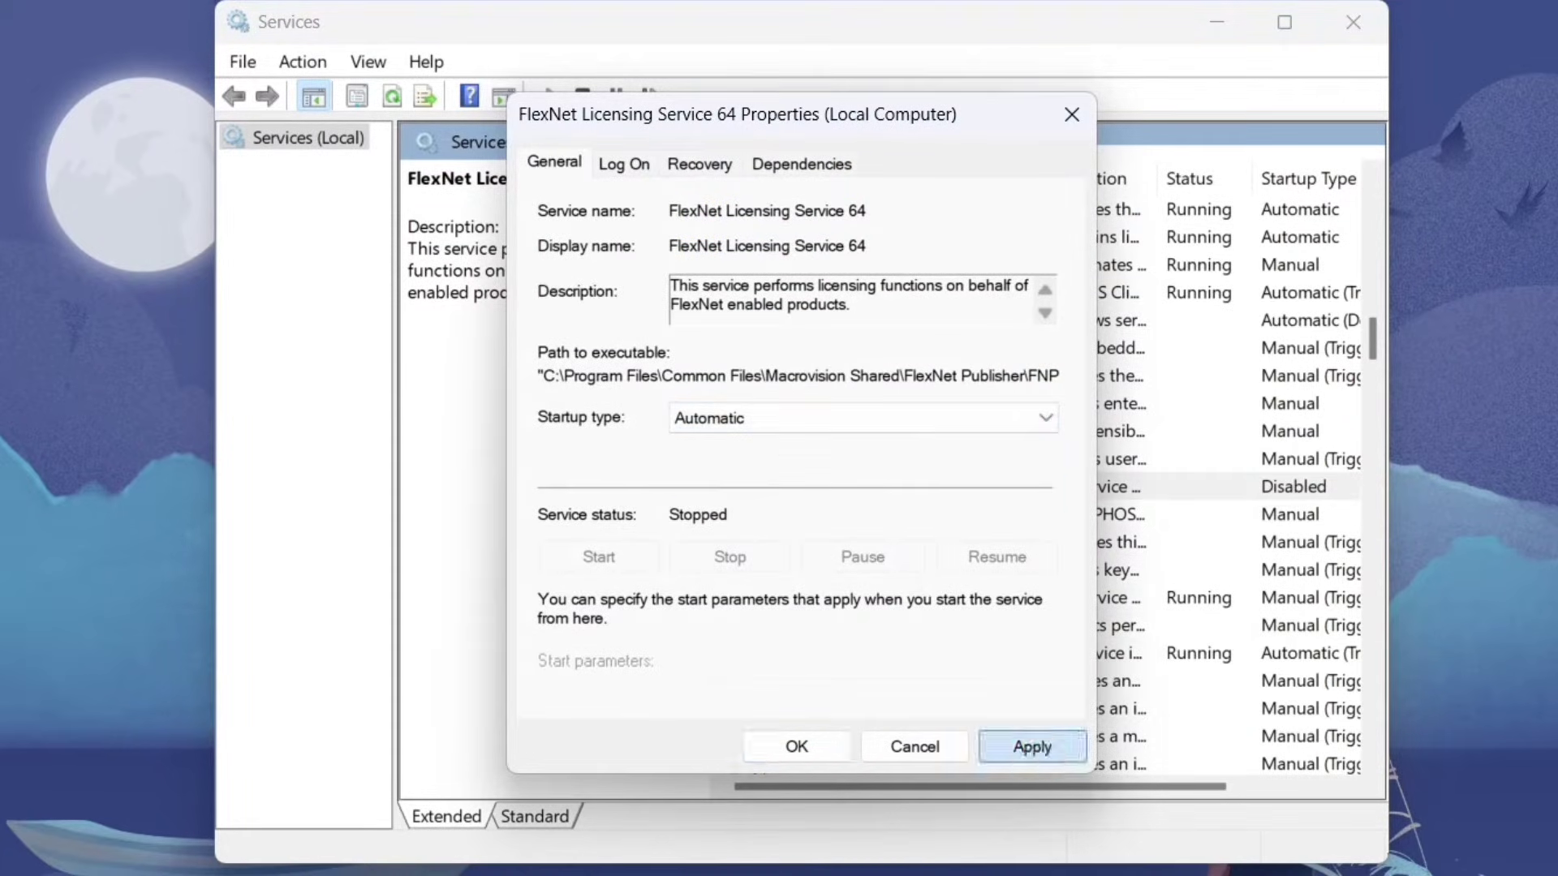
{"action": "left_click", "coordinate": [617, 557]}
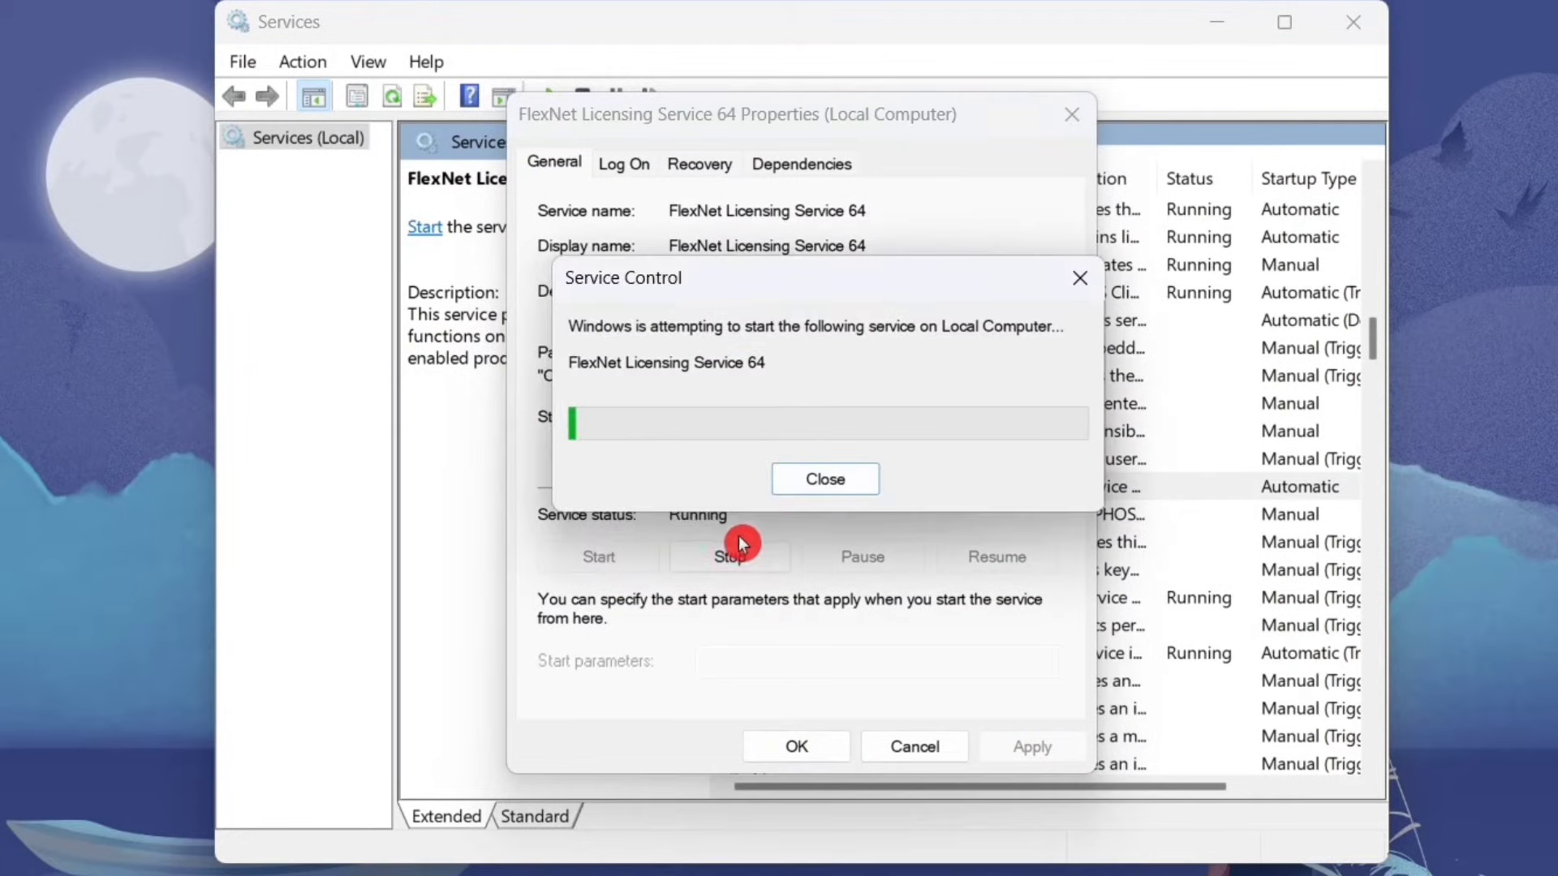
{"action": "left_click", "coordinate": [803, 744]}
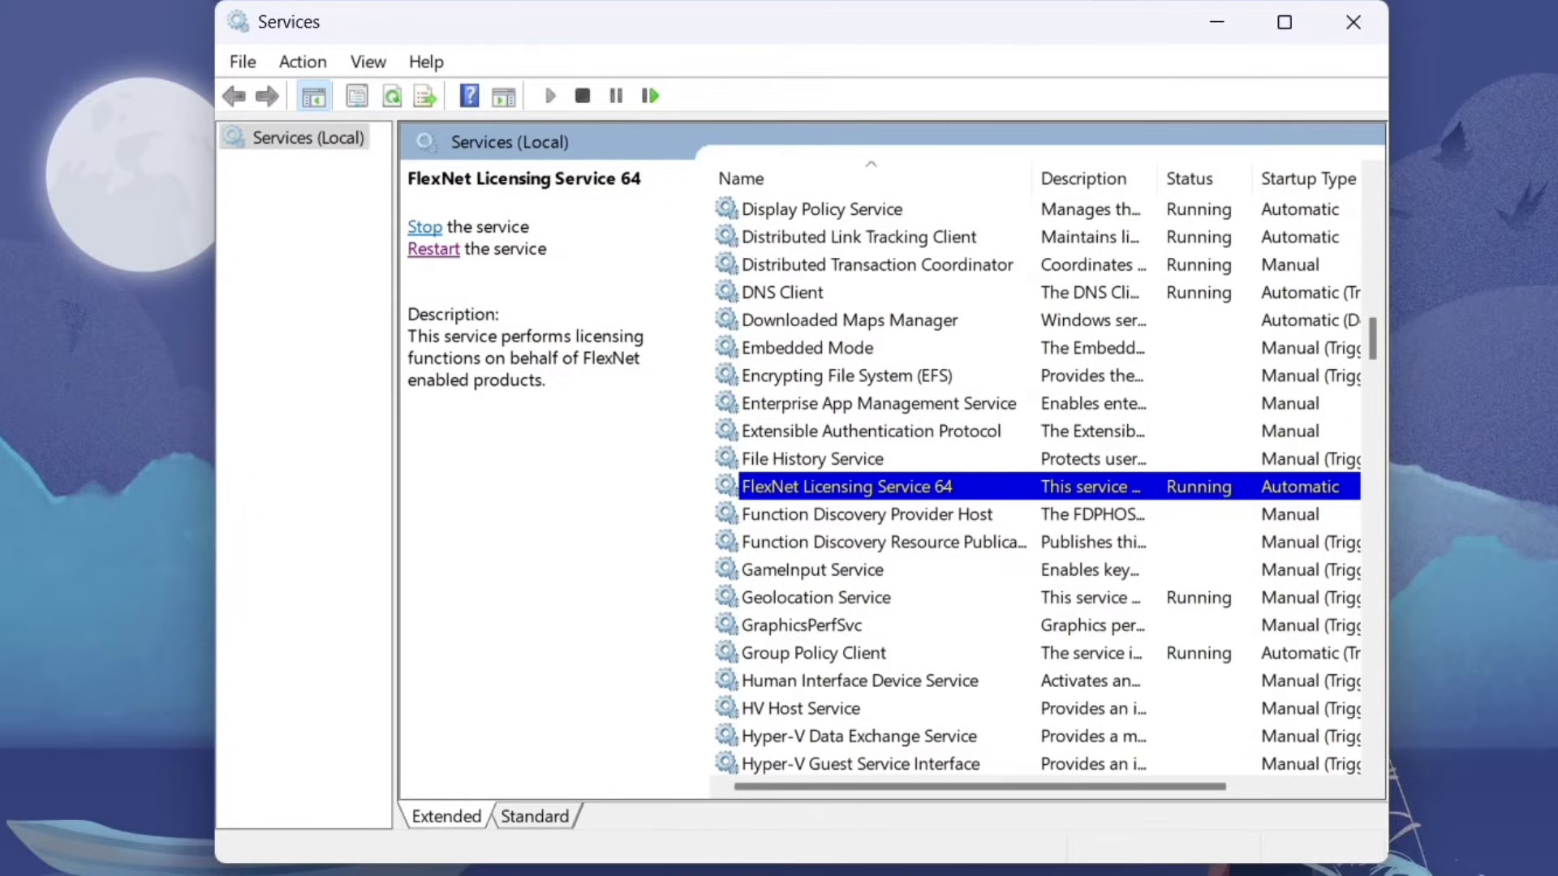
{"action": "left_click", "coordinate": [1356, 28]}
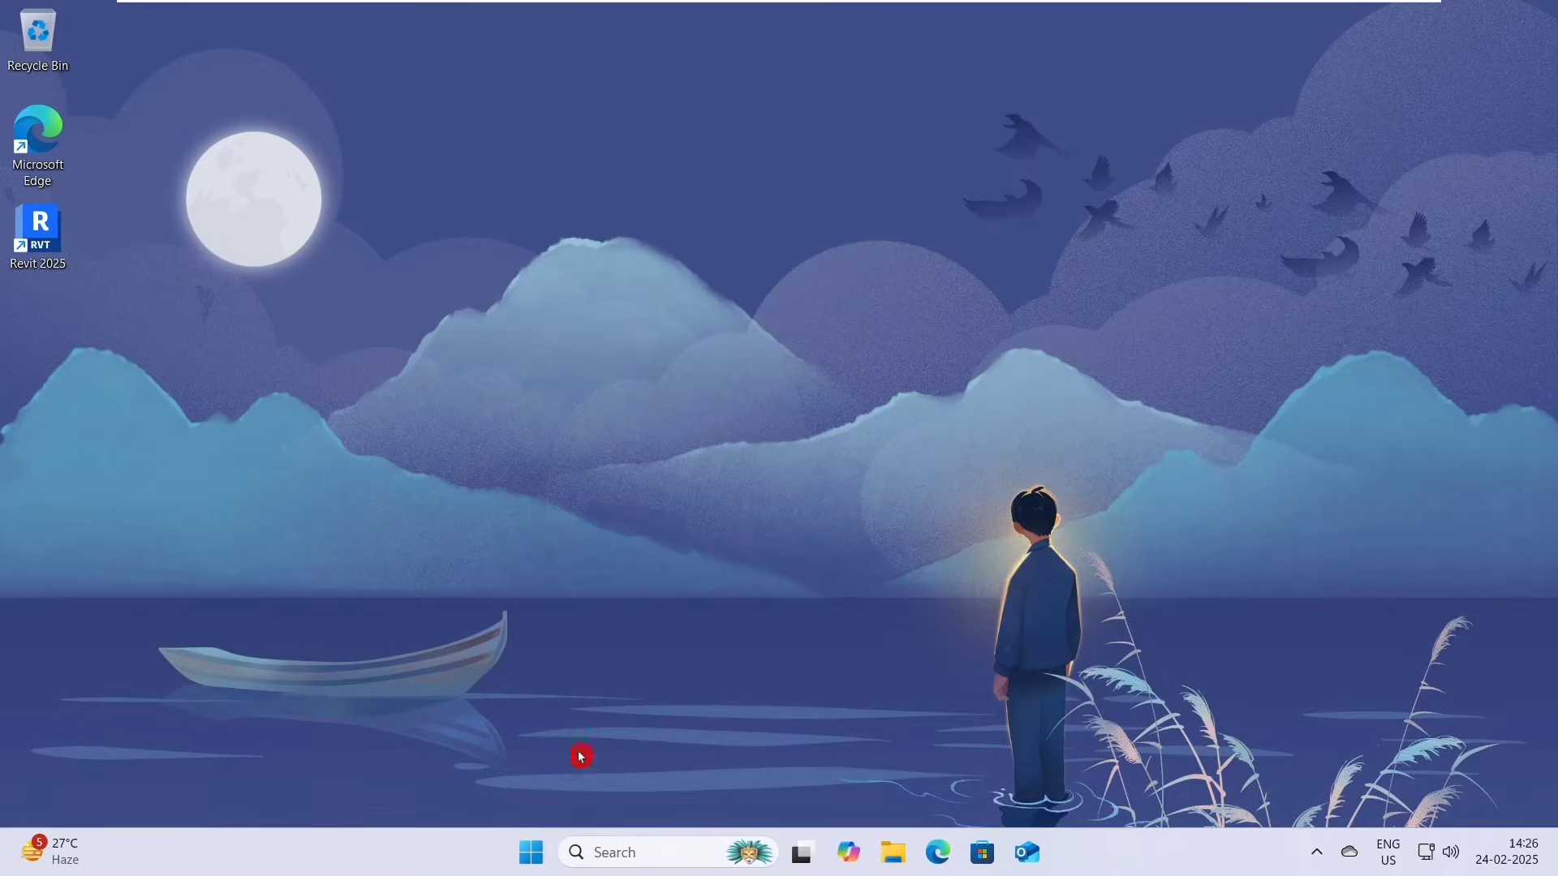
Step: Synchronize the clock with the time server in the Windows Settings date and time page, and close Settings
{"action": "left_click", "coordinate": [531, 852]}
{"action": "left_click", "coordinate": [1119, 258]}
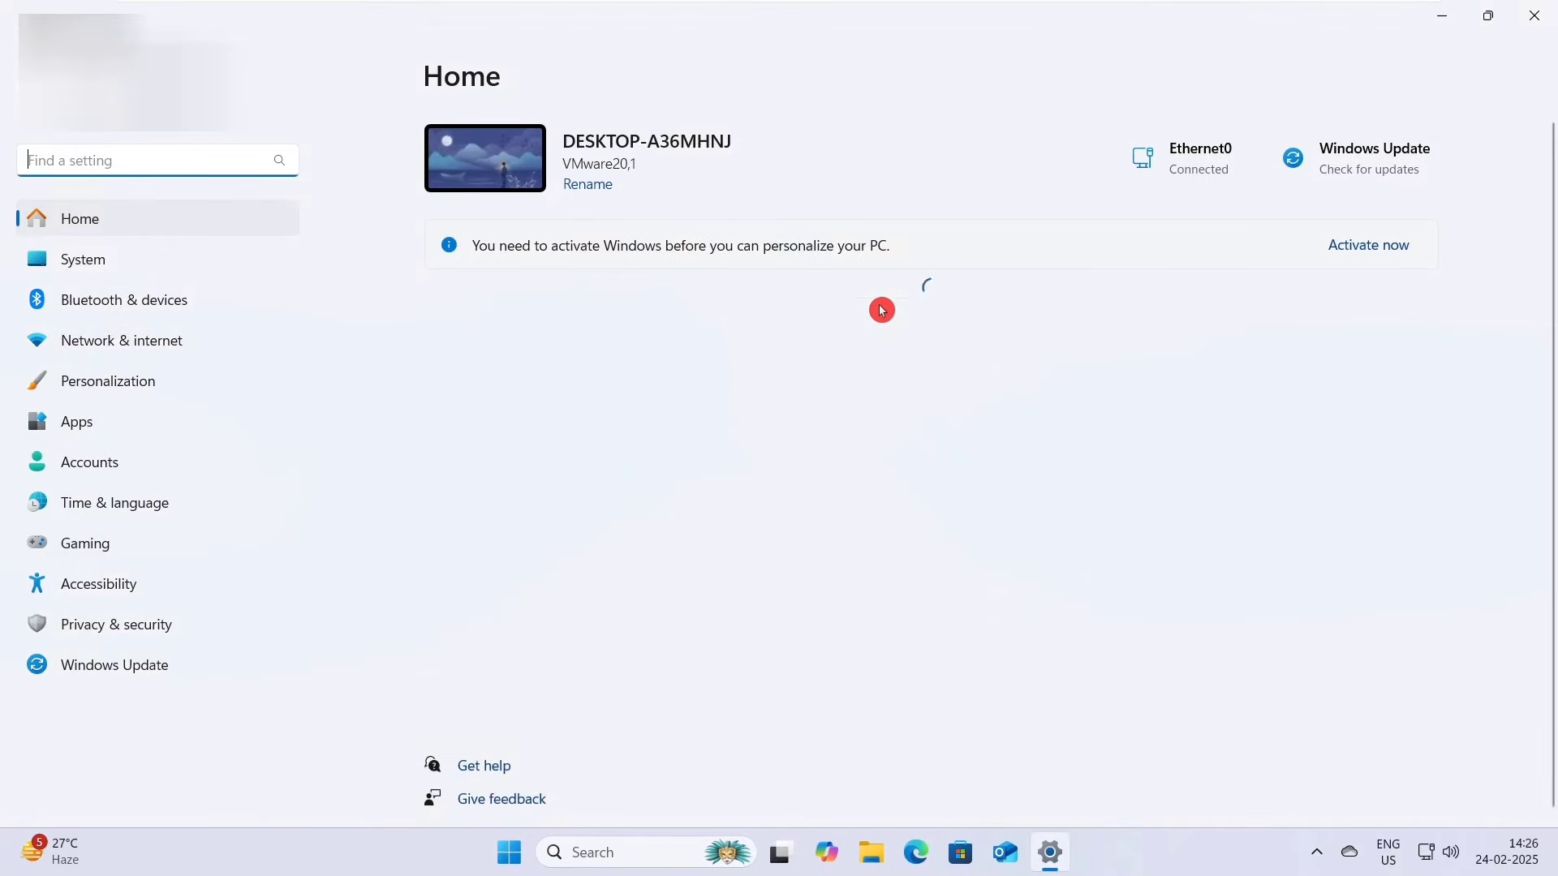
{"action": "left_click", "coordinate": [185, 505]}
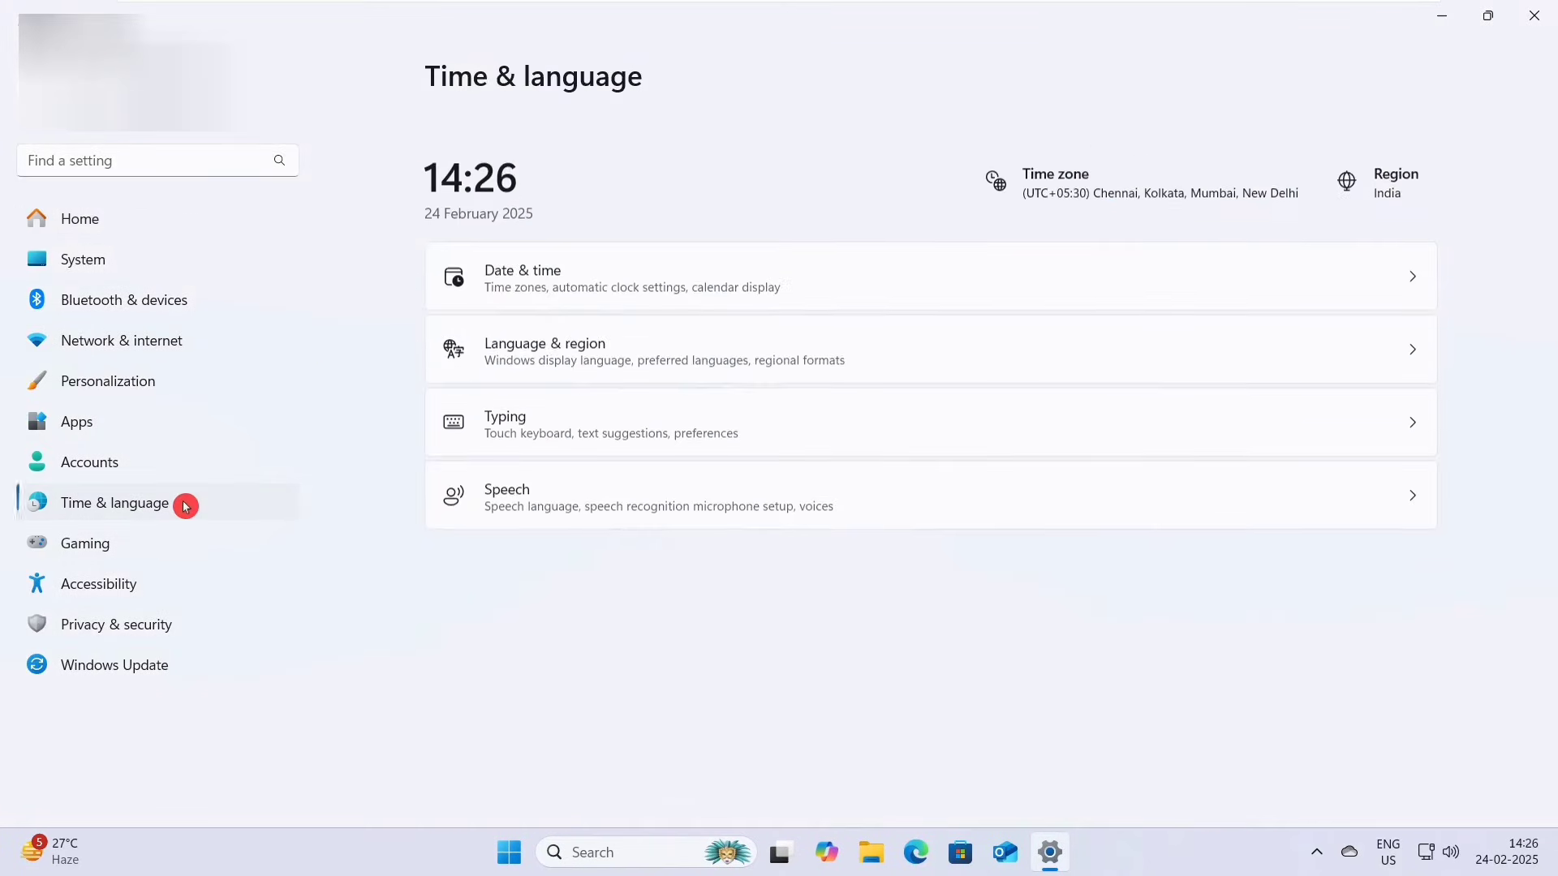
{"action": "left_click", "coordinate": [794, 257]}
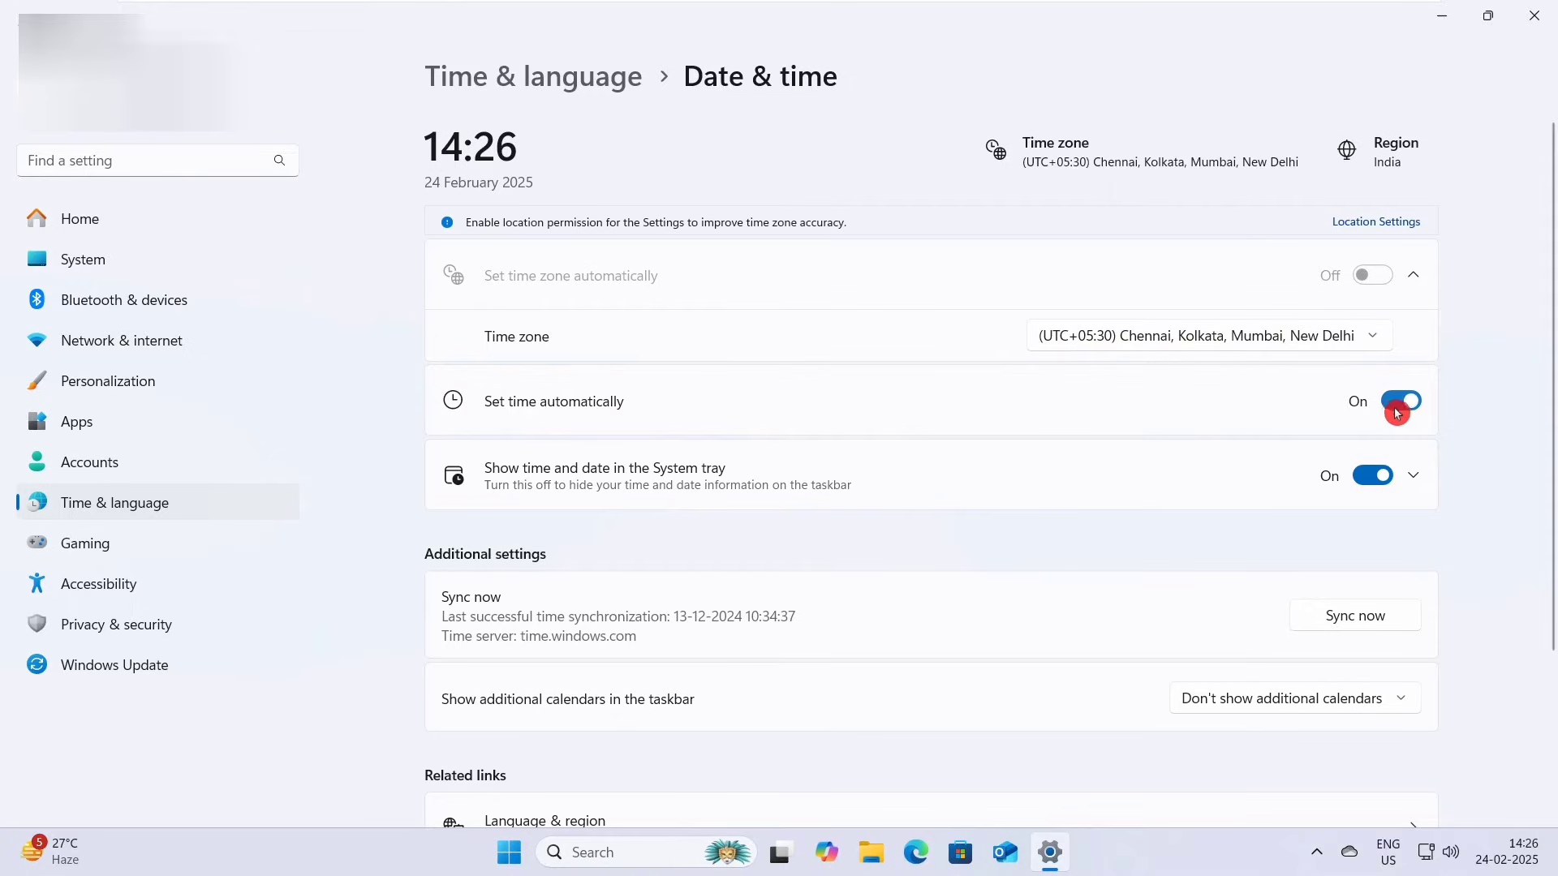
{"action": "scroll", "coordinate": [926, 502], "scroll_direction": "down", "scroll_amount": 3}
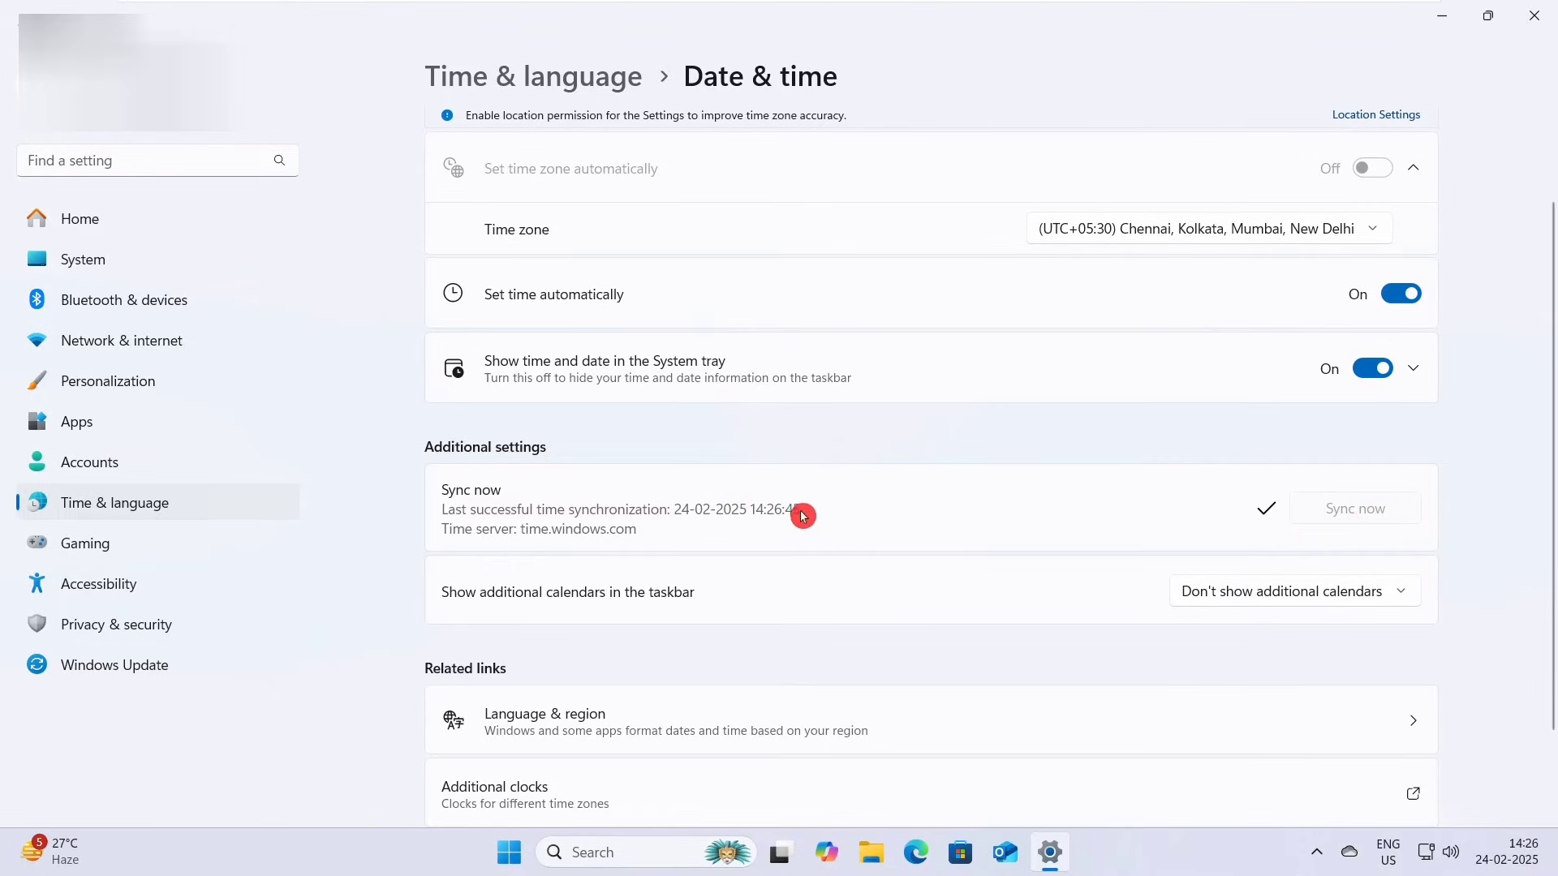
{"action": "left_click", "coordinate": [1533, 16]}
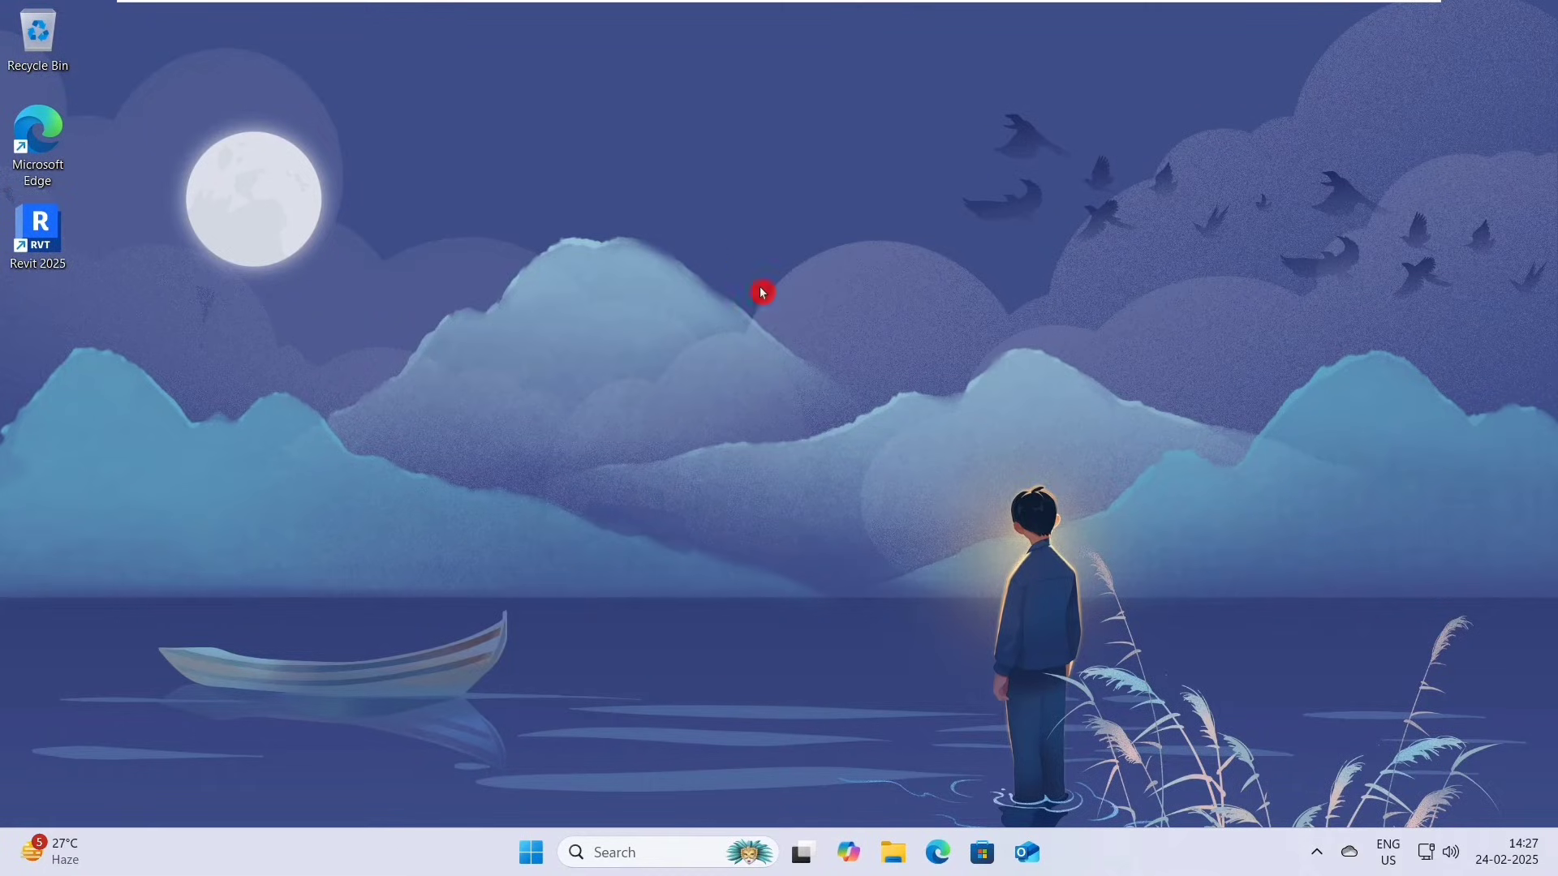
Step: In File Explorer, go to C:\Program Files (x86)\Common Files\Autodesk Shared\AdskLicensing and run its uninstall application, allowing it to make changes
{"action": "left_click", "coordinate": [907, 867]}
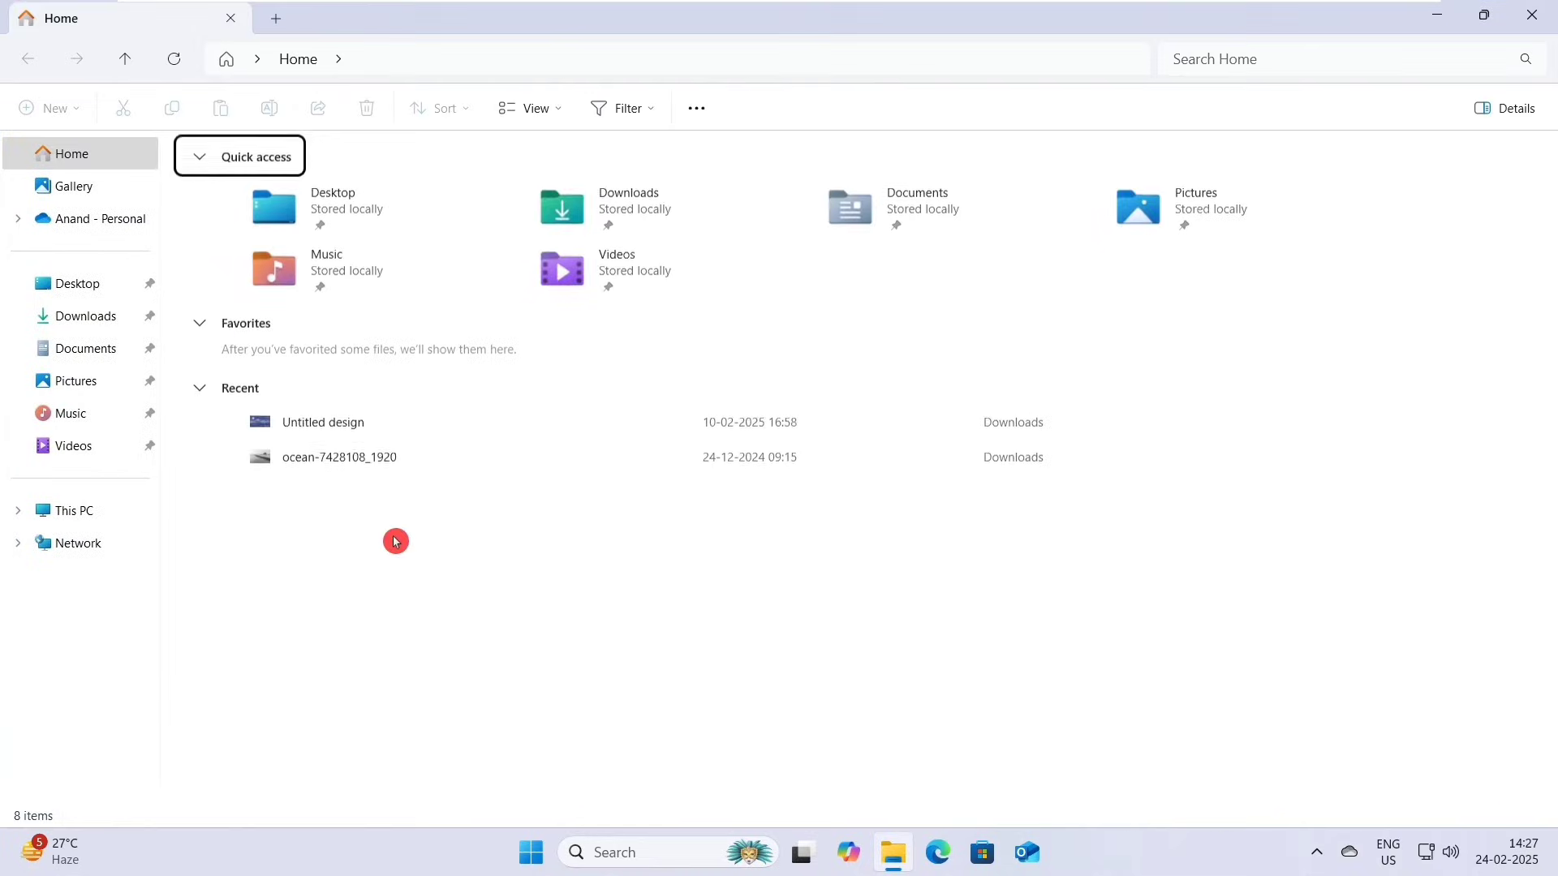
{"action": "left_click", "coordinate": [95, 512]}
{"action": "double_click", "coordinate": [330, 205]}
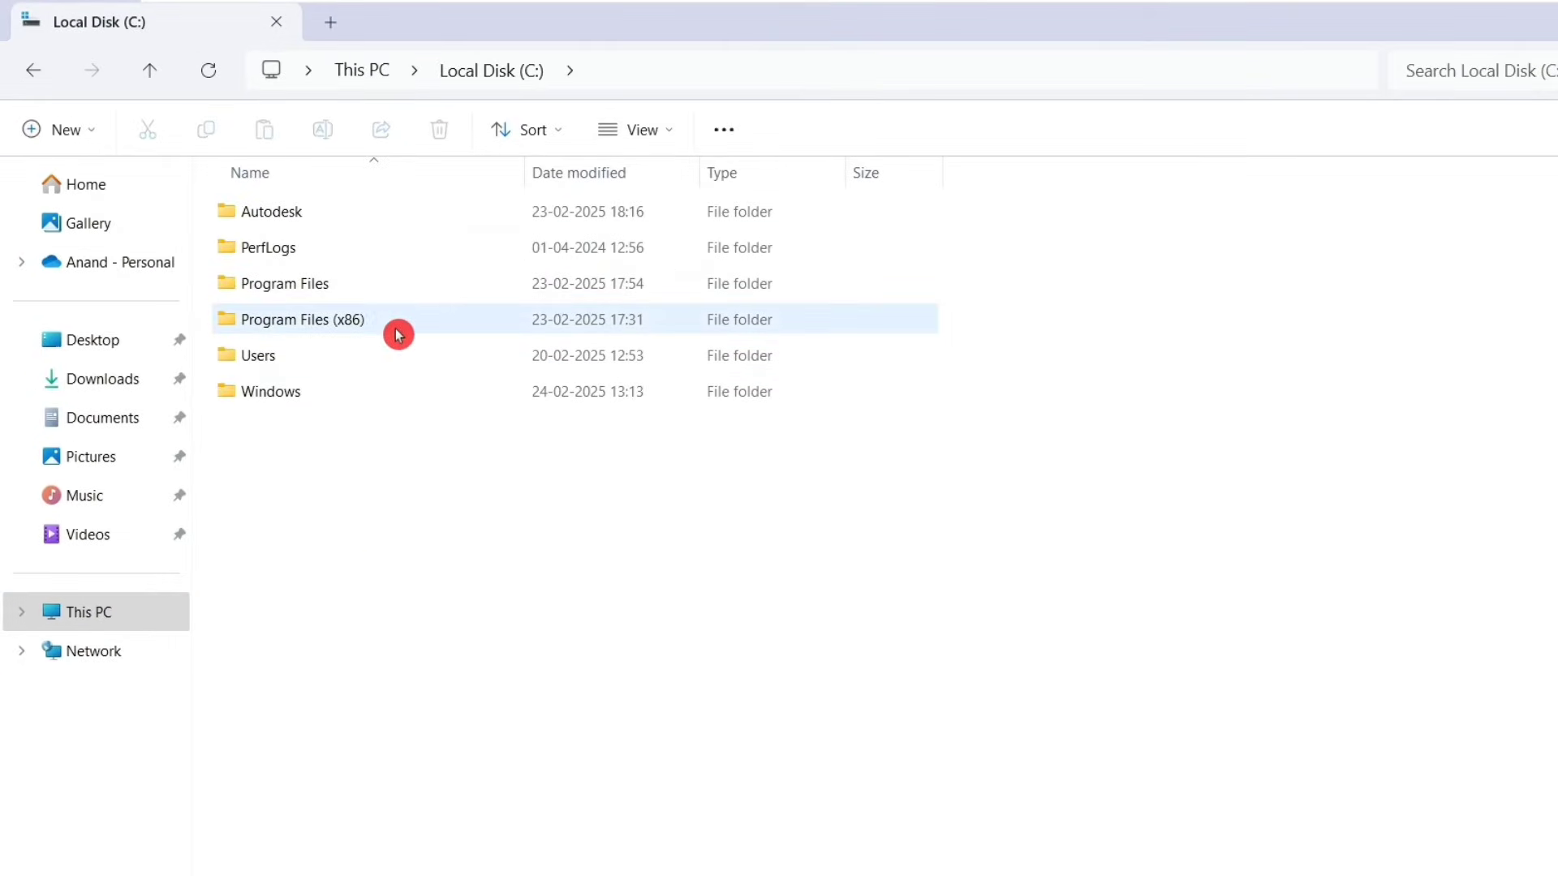
{"action": "double_click", "coordinate": [406, 330]}
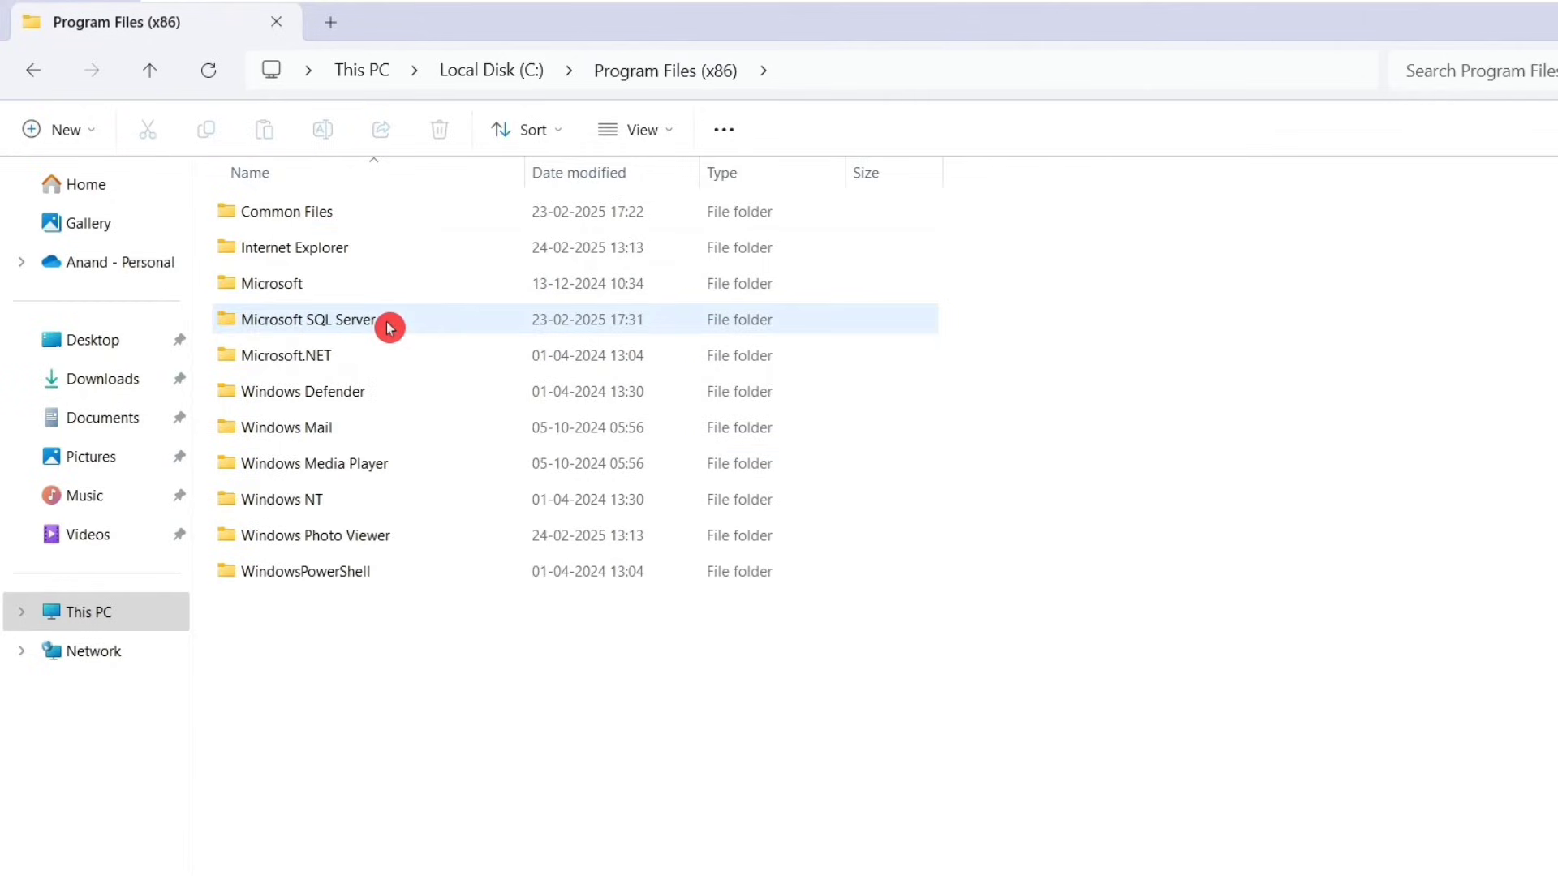
{"action": "double_click", "coordinate": [416, 220]}
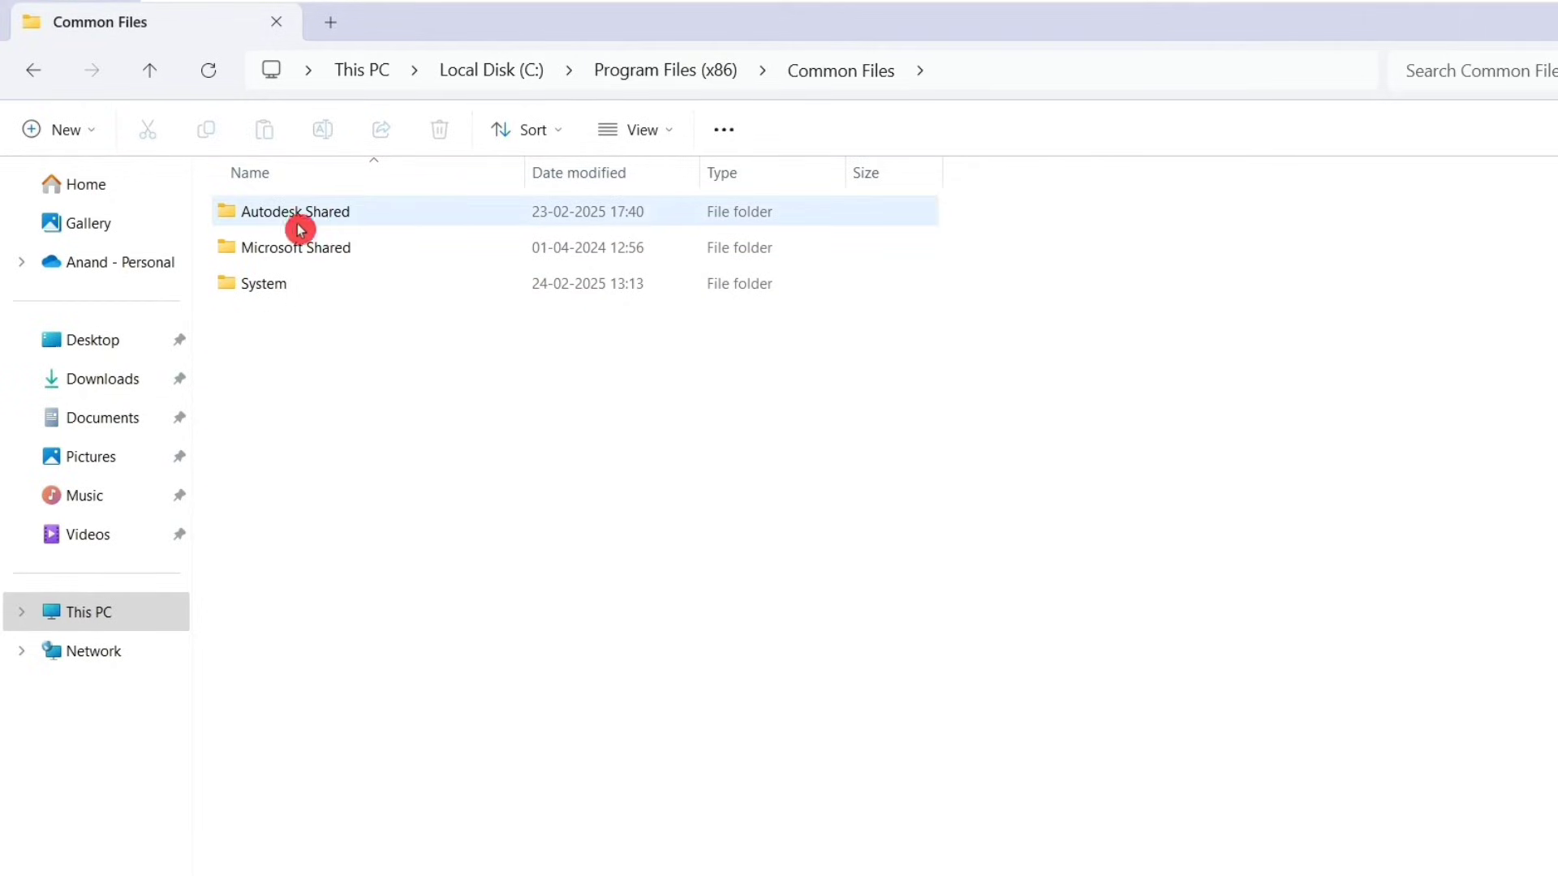
{"action": "double_click", "coordinate": [400, 212]}
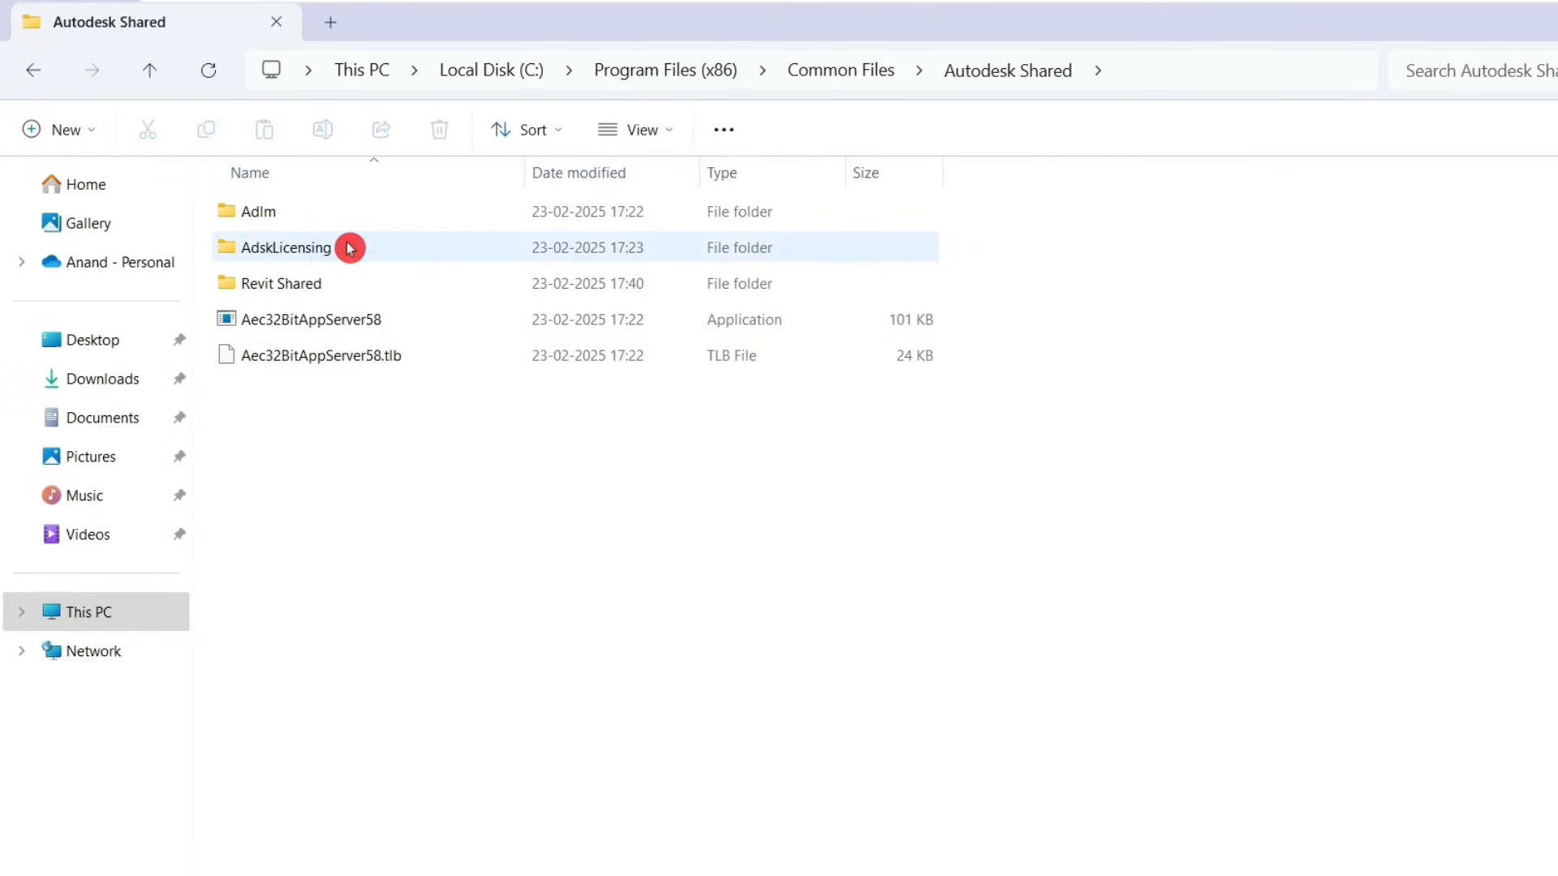
{"action": "double_click", "coordinate": [382, 247]}
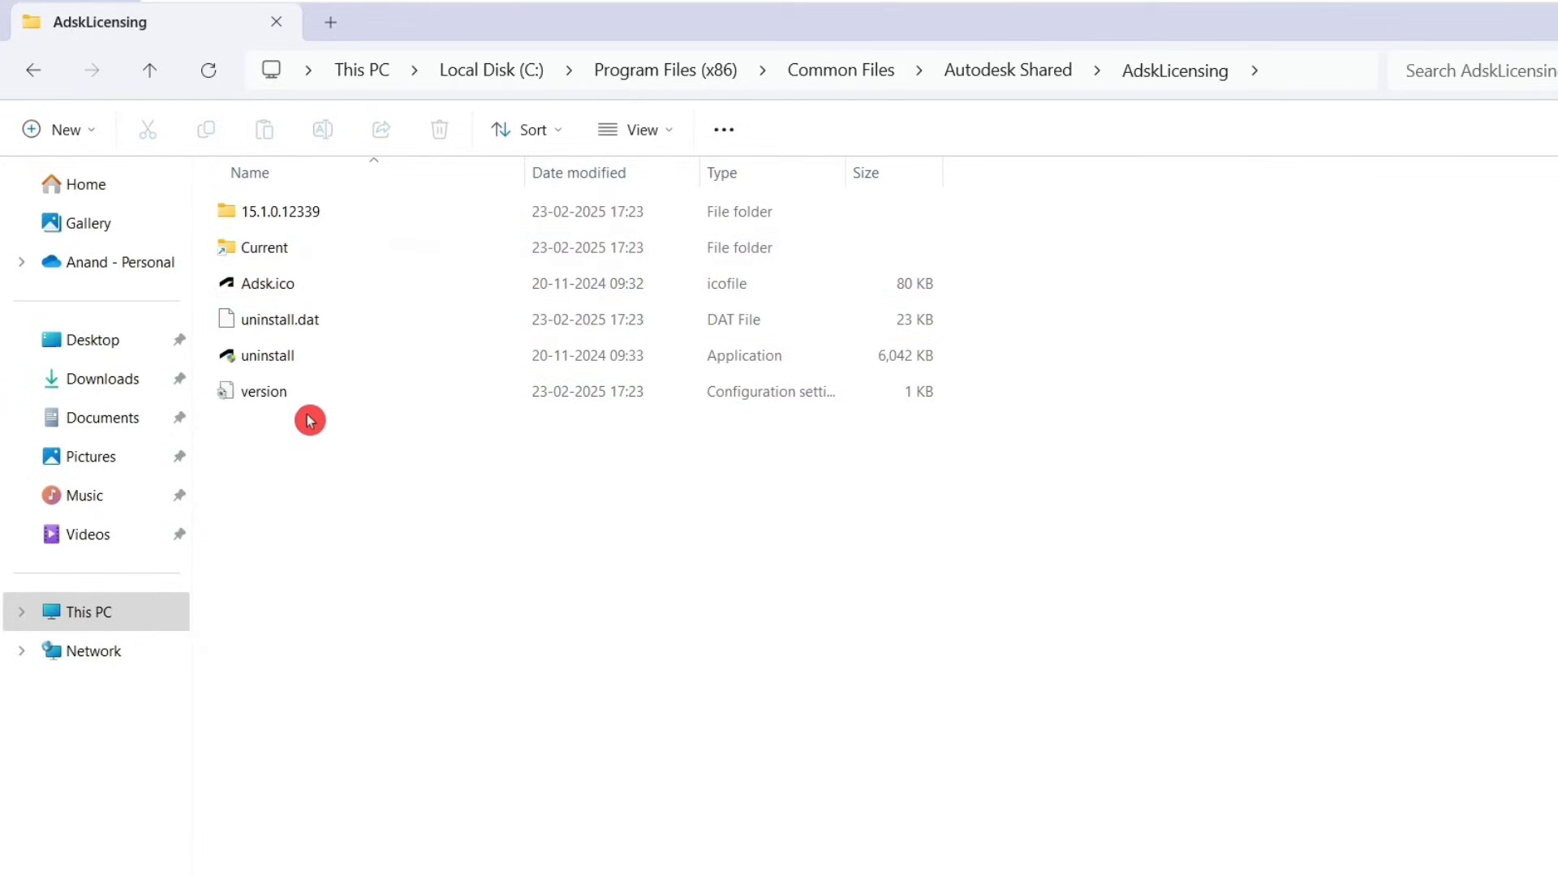
{"action": "double_click", "coordinate": [382, 356]}
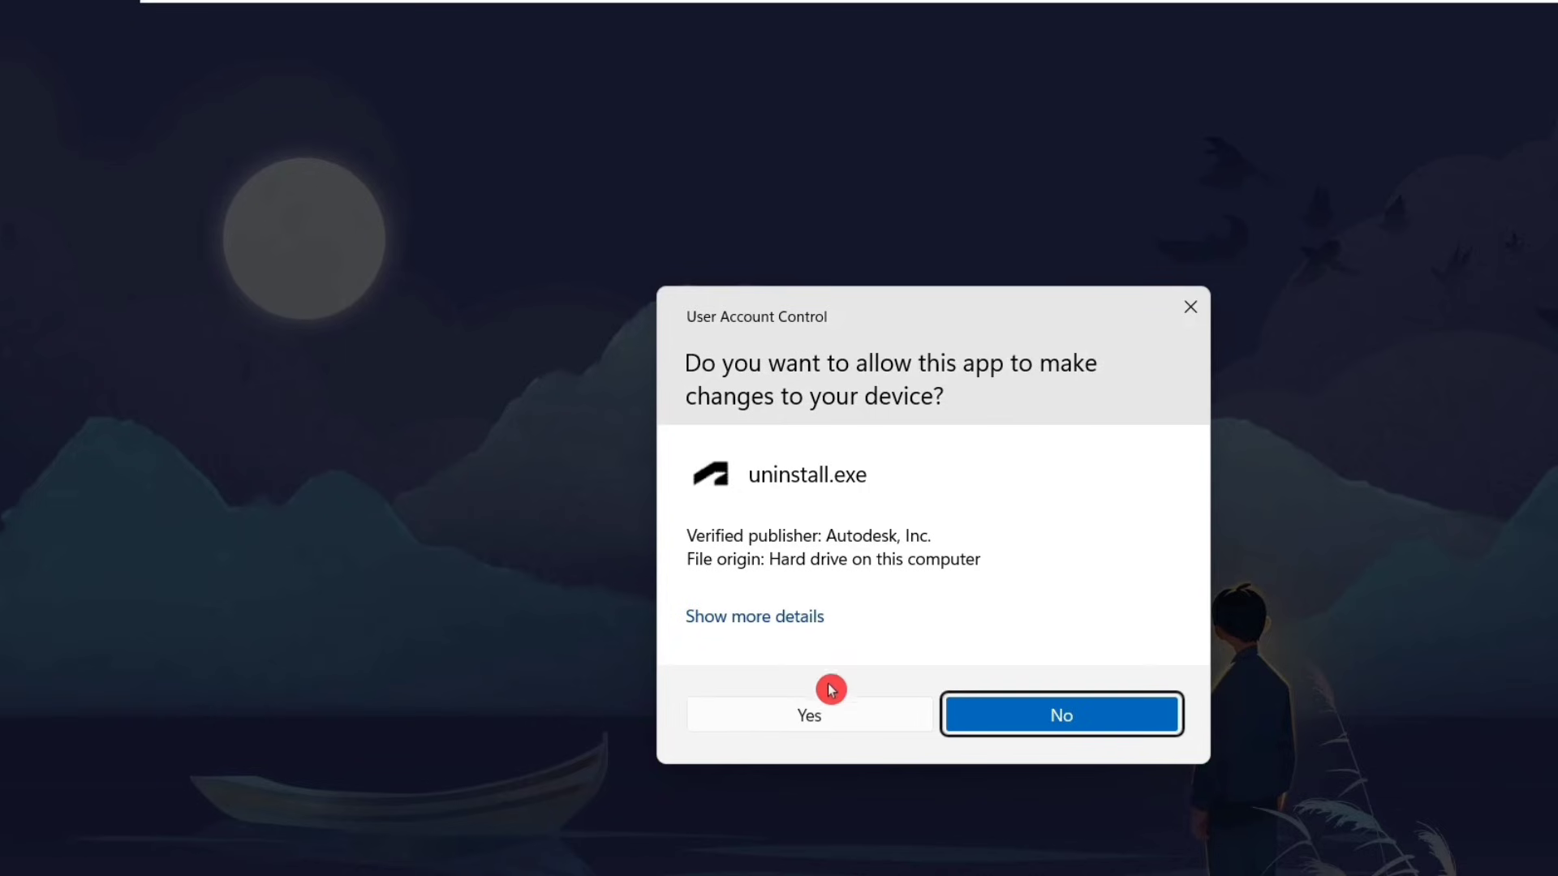
{"action": "left_click", "coordinate": [814, 717]}
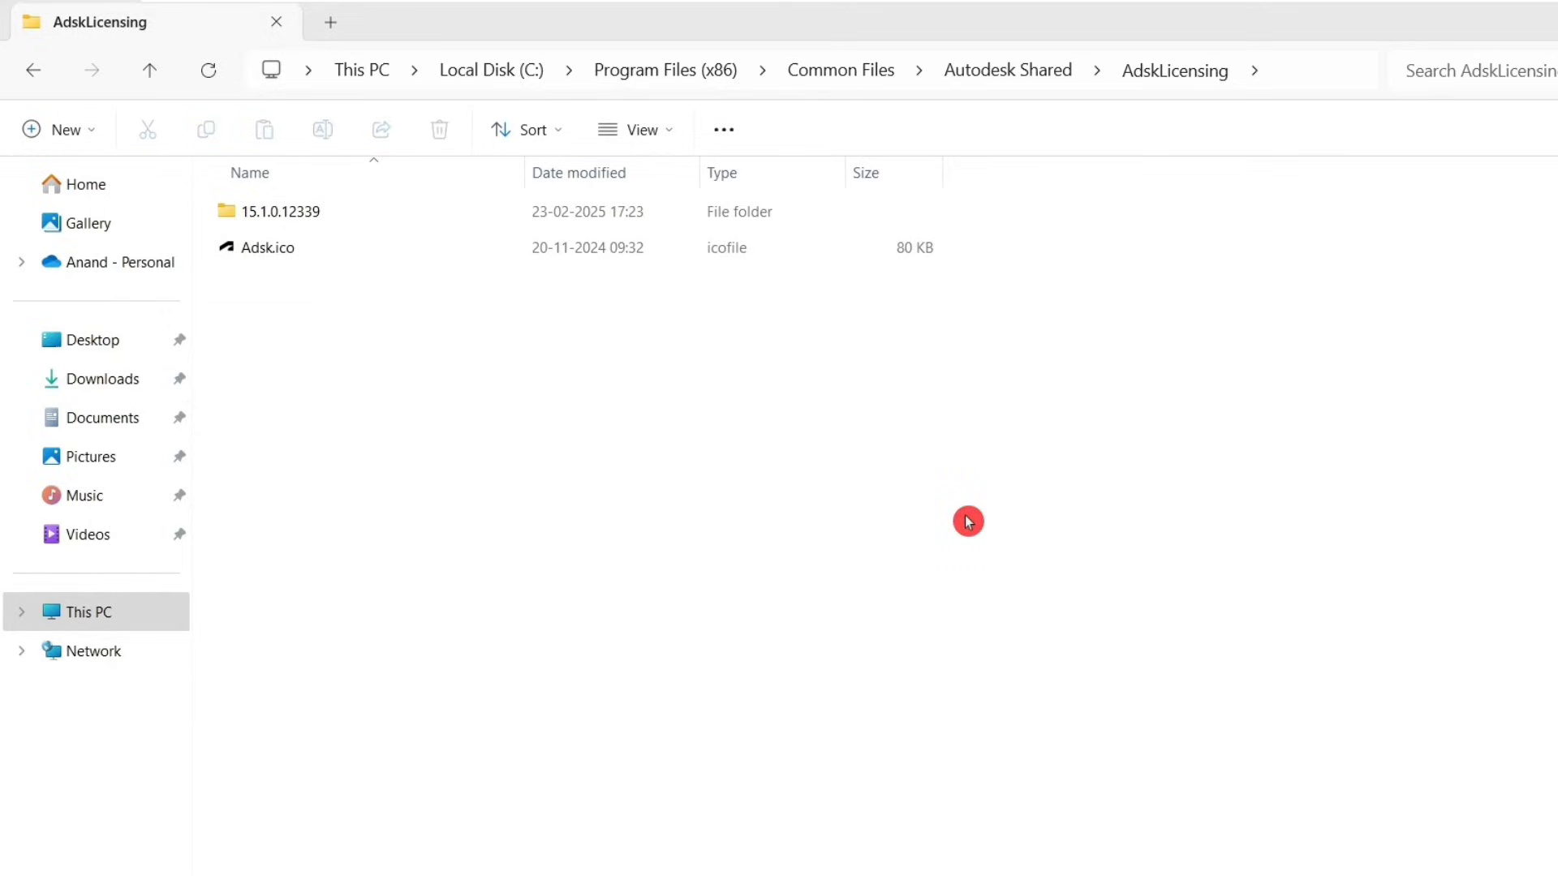
Step: Try to delete the AdskLicensing folder from Autodesk Shared with administrator permission
{"action": "left_click", "coordinate": [34, 81]}
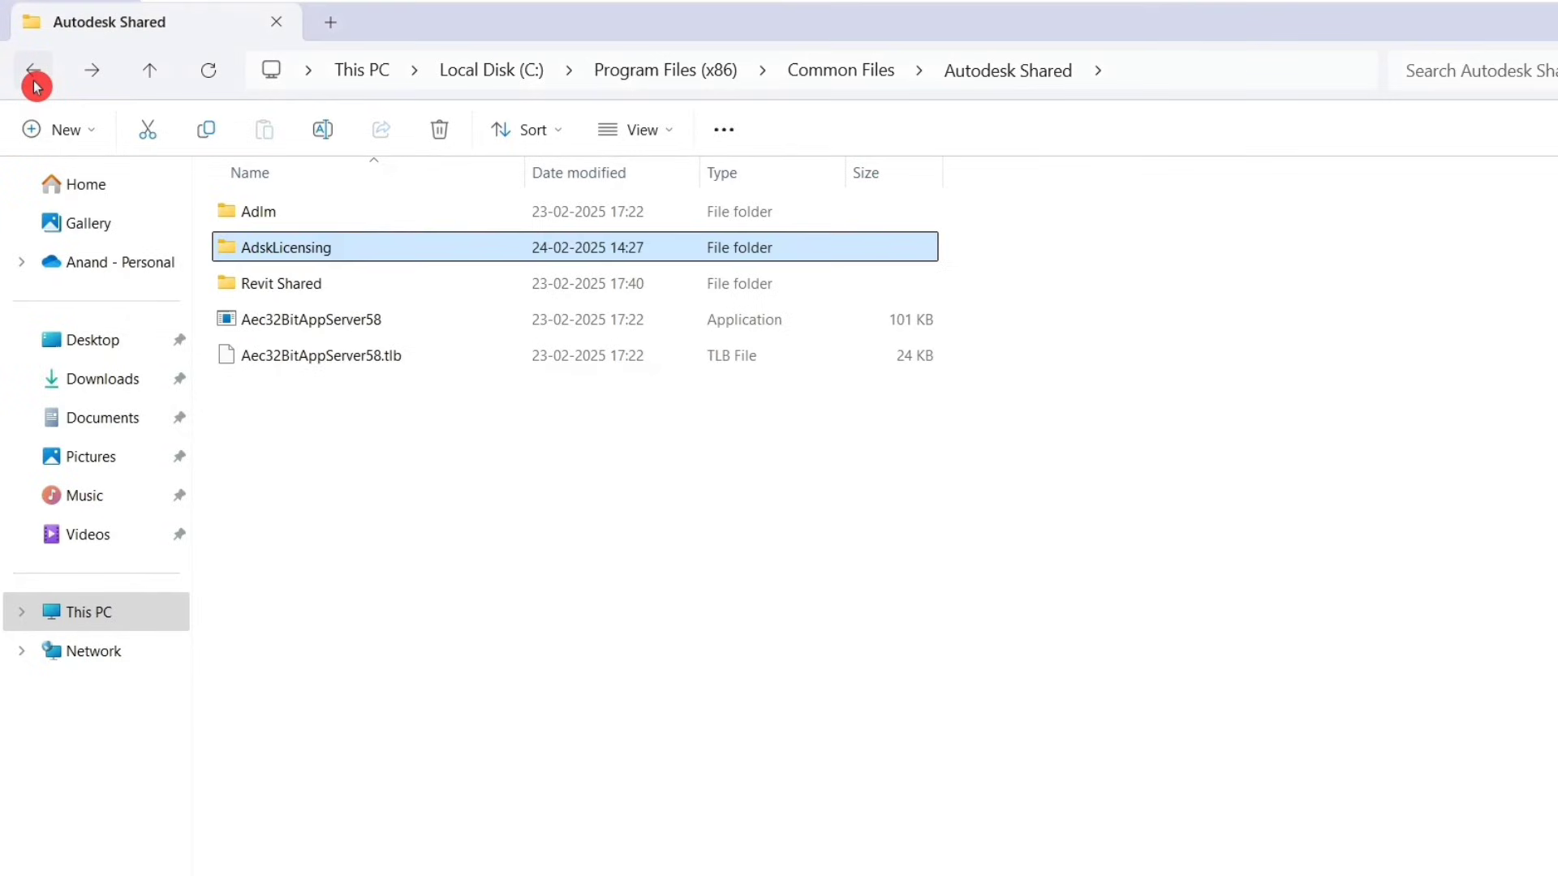
{"action": "left_click", "coordinate": [394, 251]}
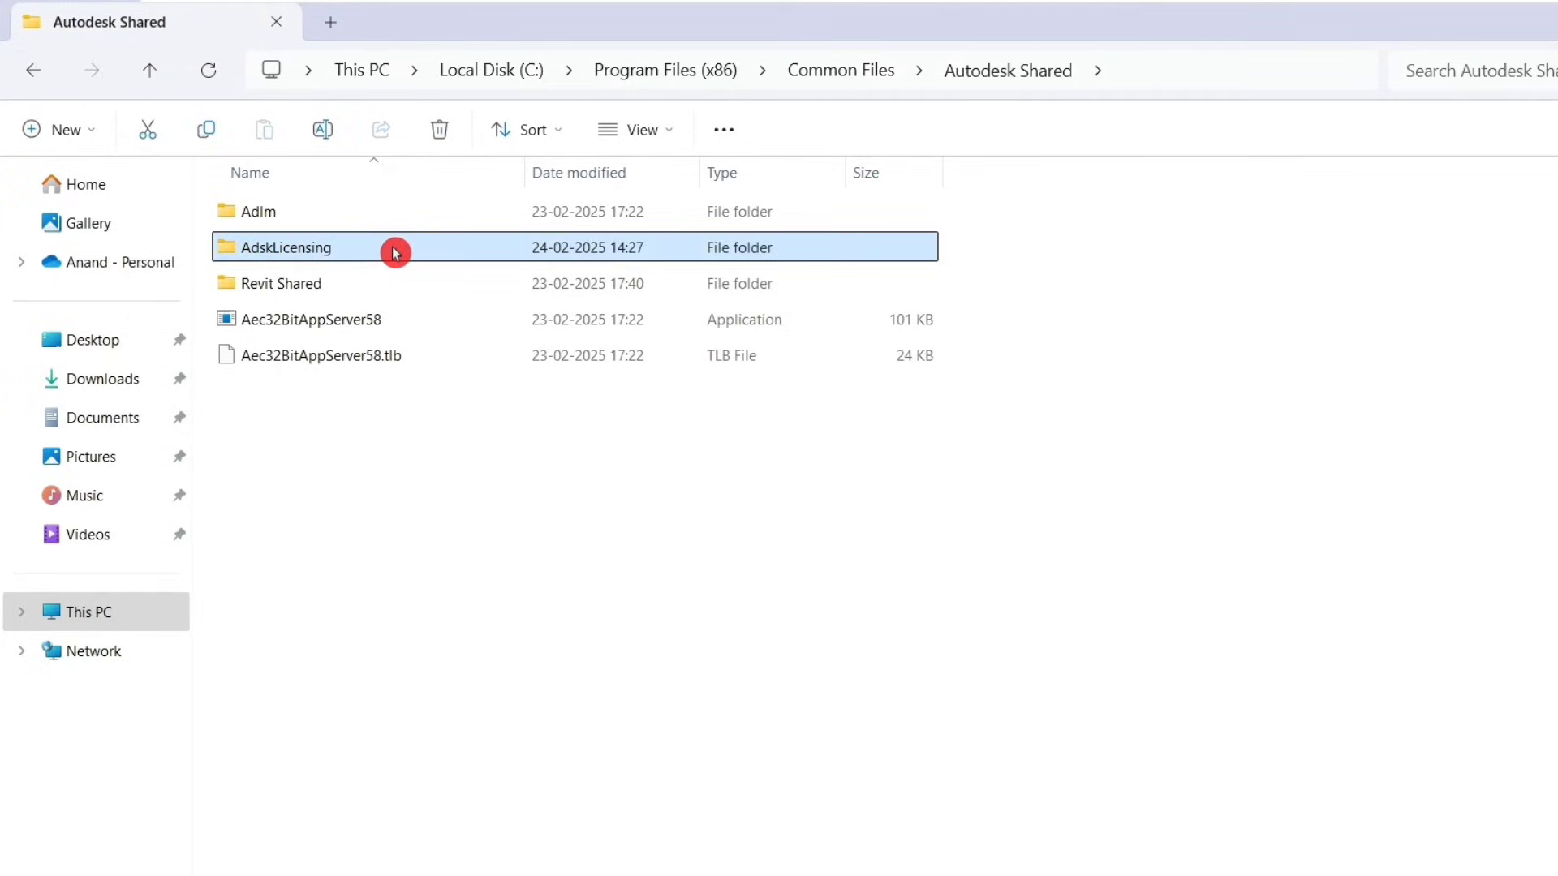
{"action": "key", "text": "Delete"}
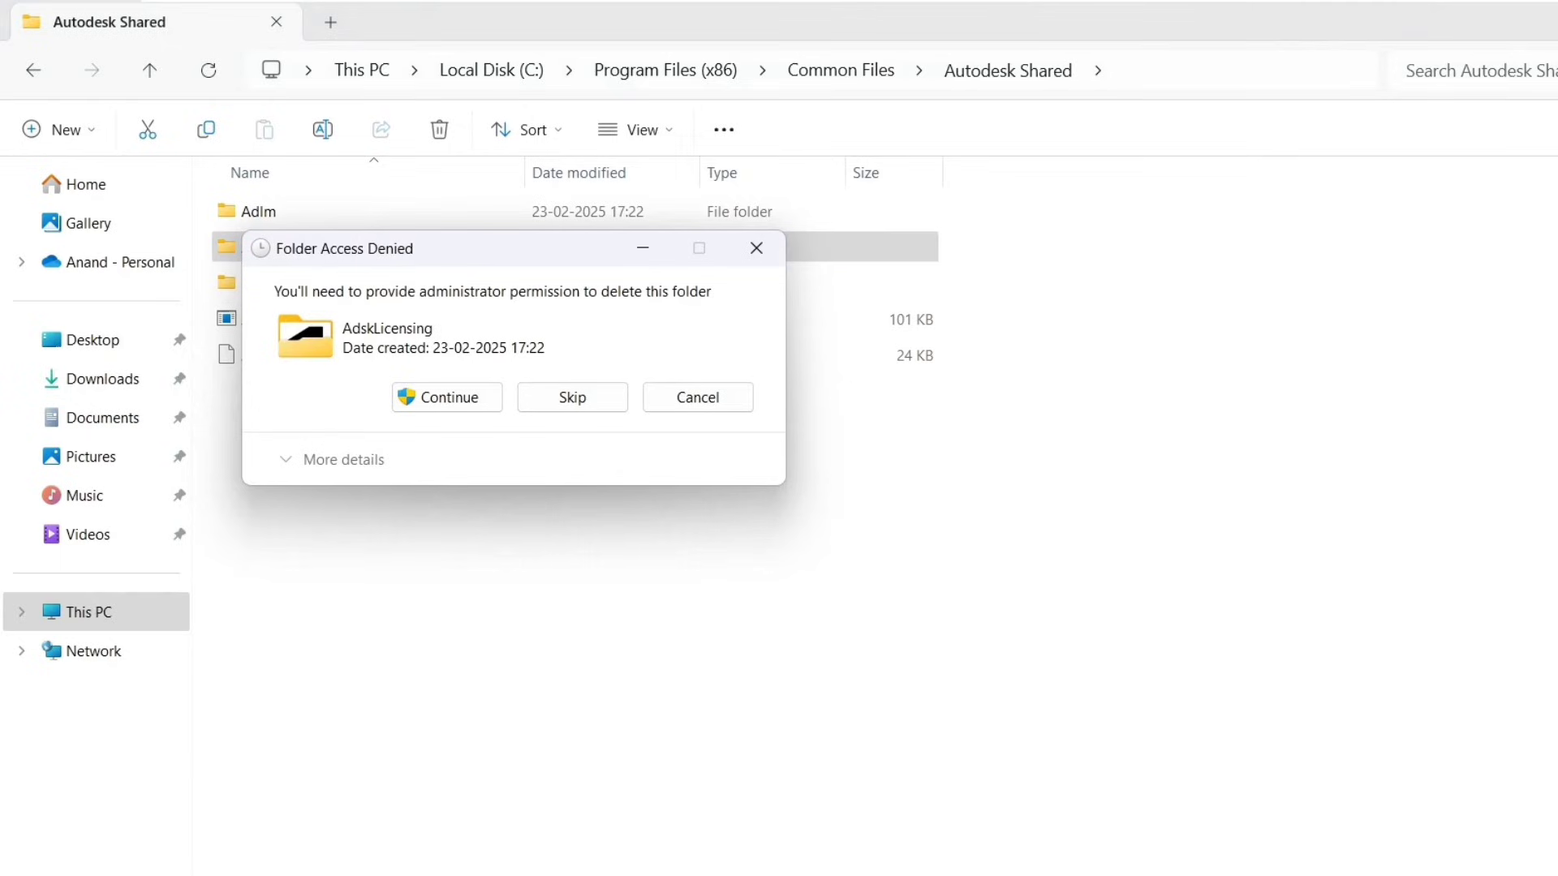
{"action": "left_click", "coordinate": [446, 403]}
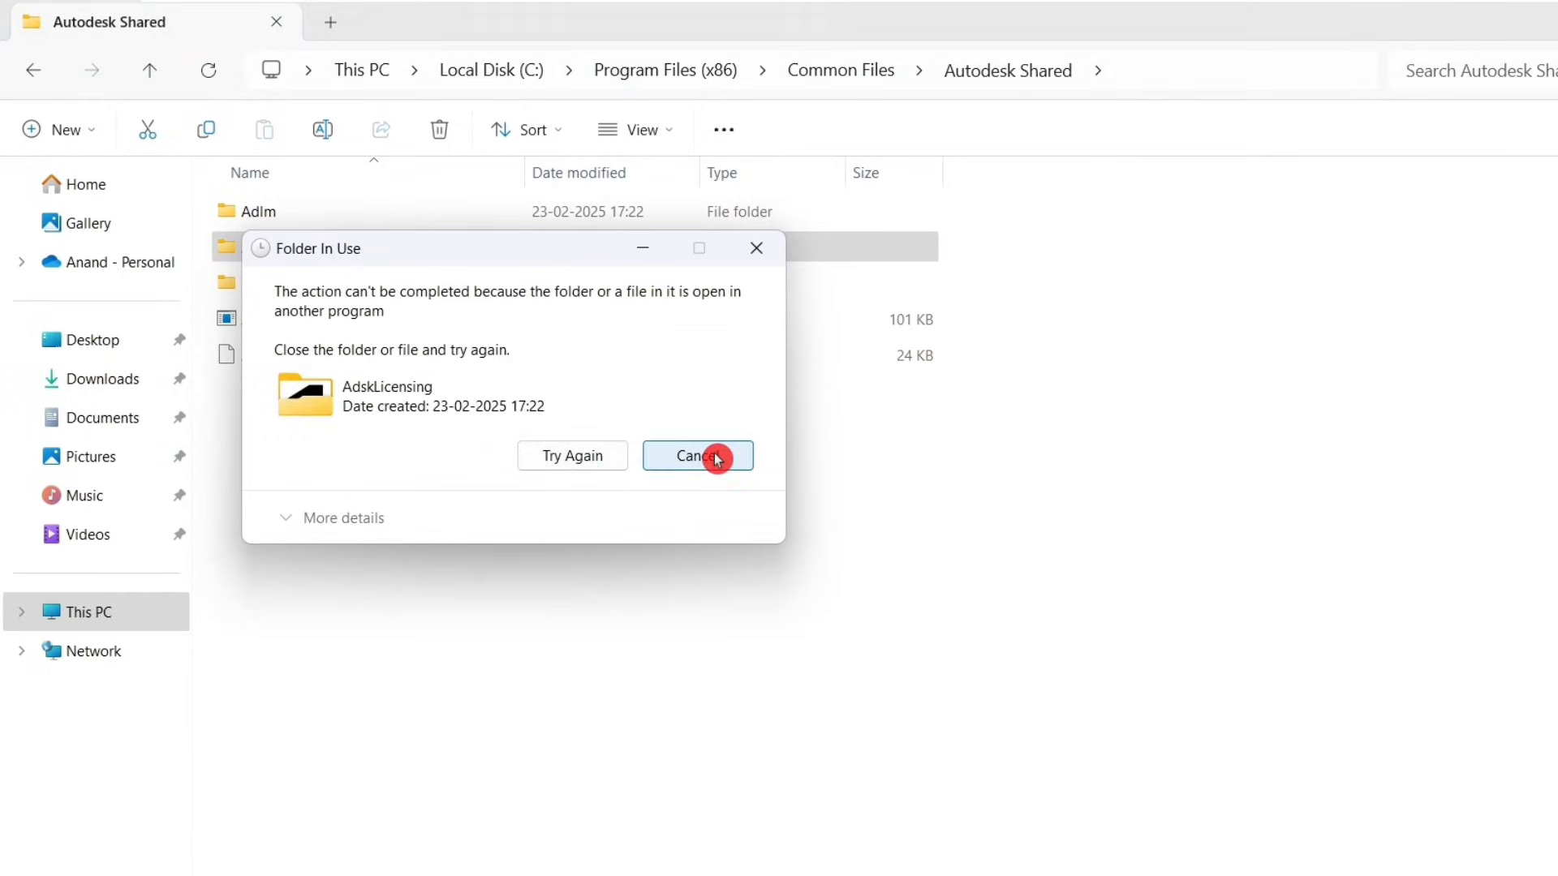
{"action": "left_click", "coordinate": [699, 456]}
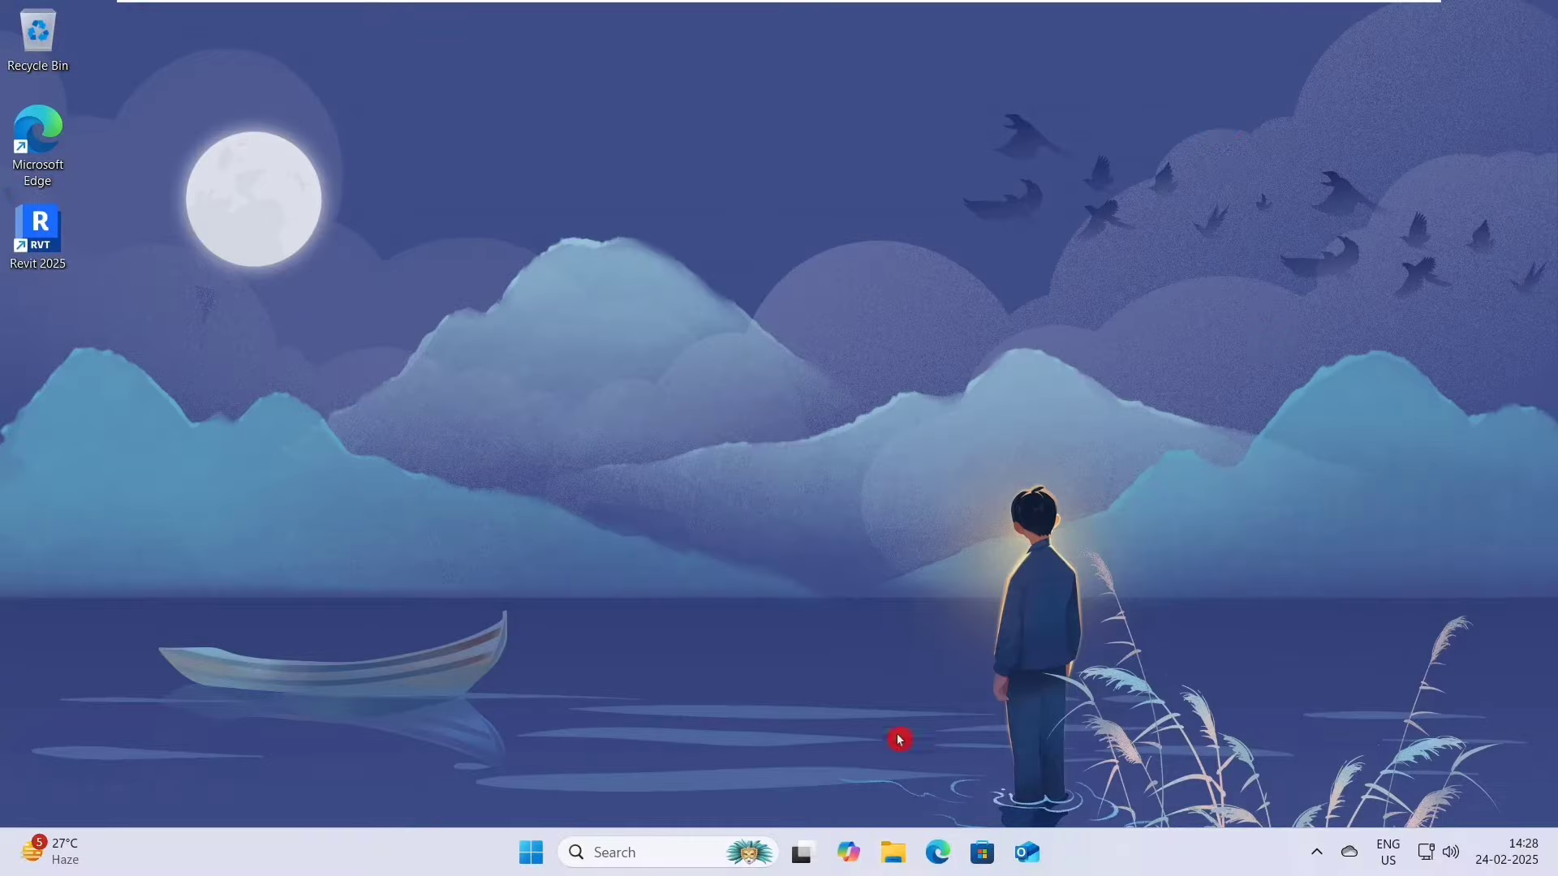
Step: Switch to Microsoft Edge and search the web for "autodesk licensing service download"
{"action": "left_click", "coordinate": [940, 854]}
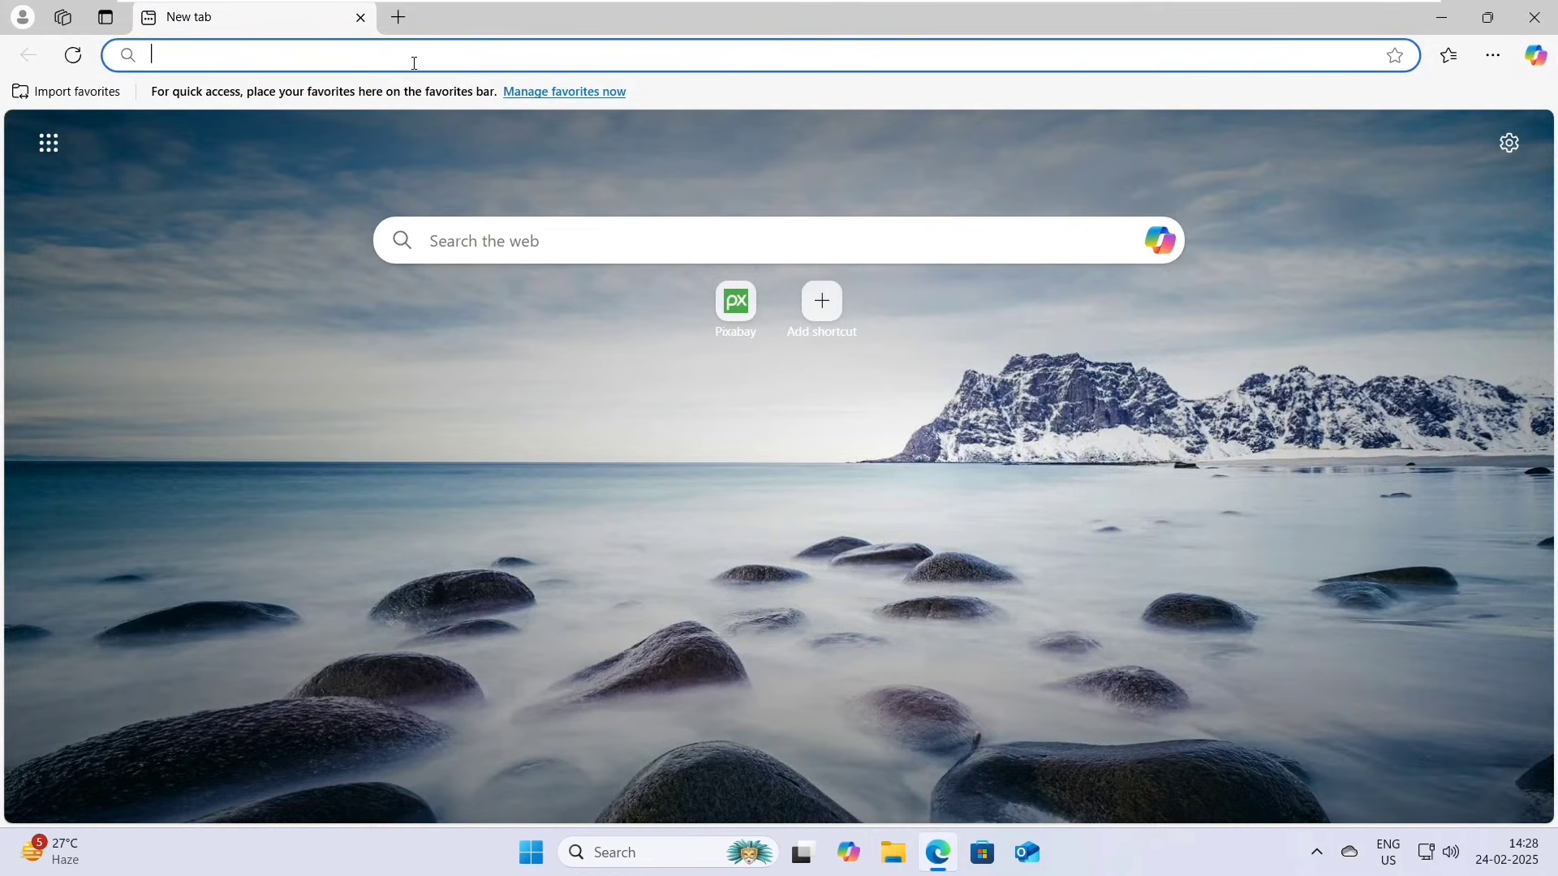
{"action": "type", "text": "autodesk licensing service download"}
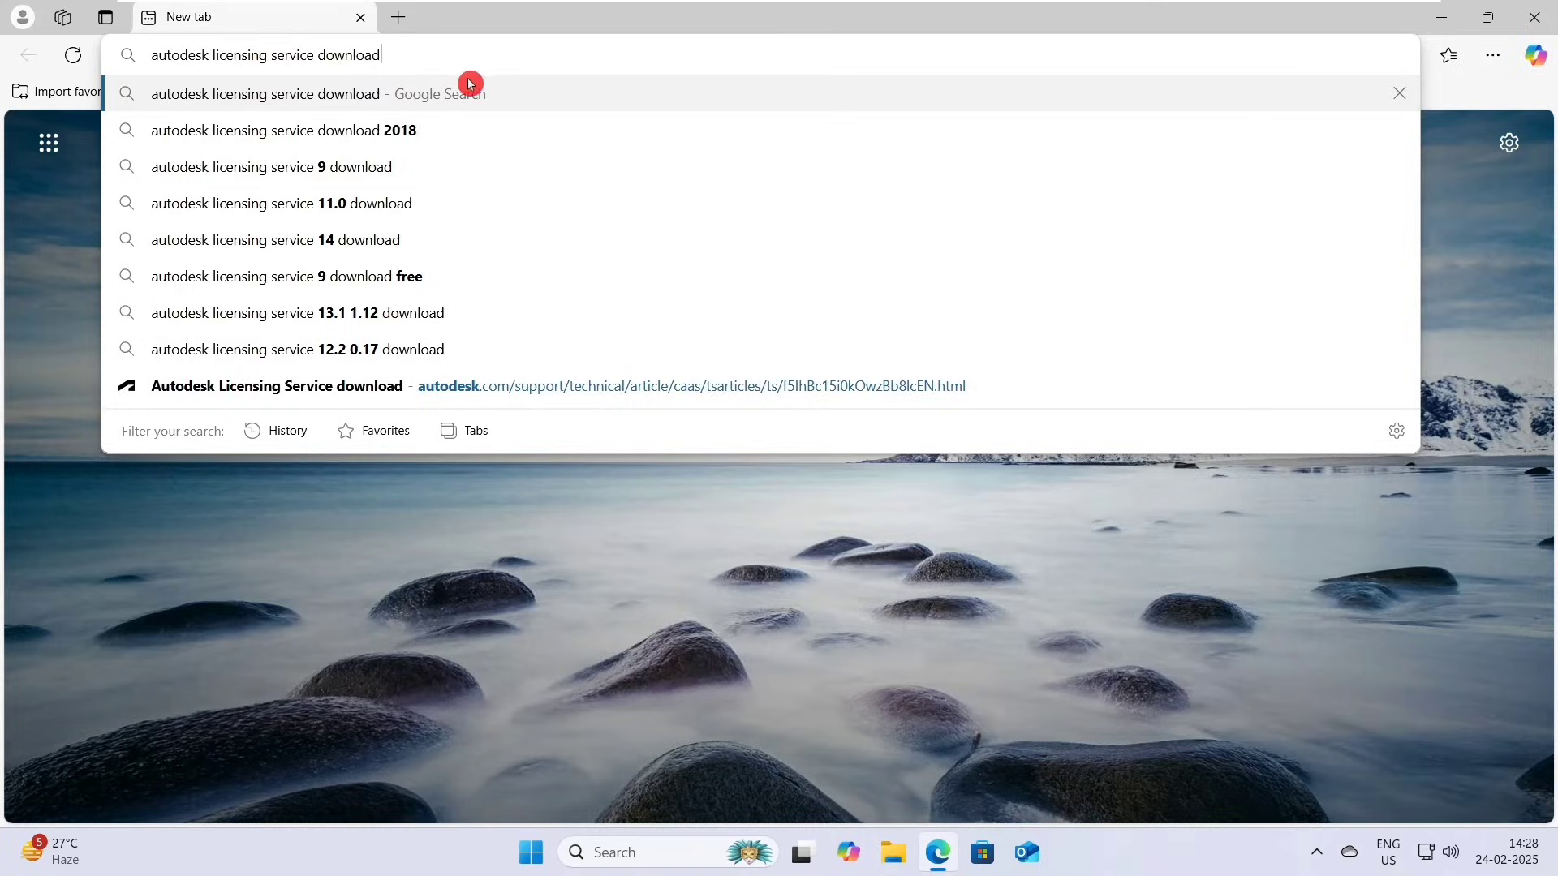
{"action": "key", "text": "Return"}
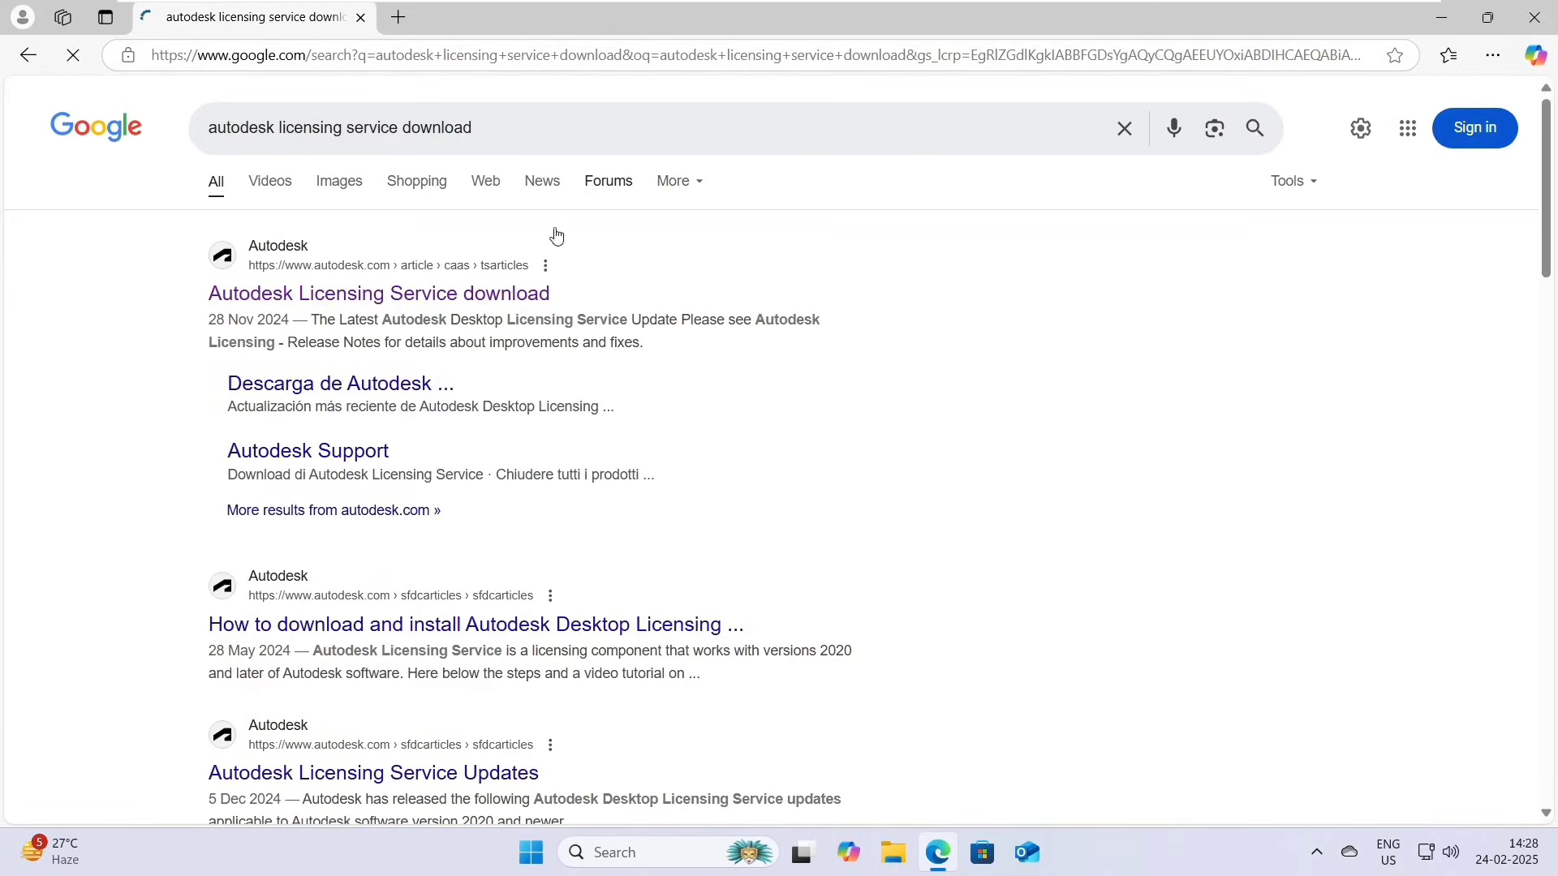
Step: Download AdskLicensingInstaller-win-15.1.0.12339.zip from Autodesk's Licensing Service download article and close the browser
{"action": "left_click", "coordinate": [446, 294]}
{"action": "scroll", "coordinate": [581, 400], "scroll_direction": "down", "scroll_amount": 3}
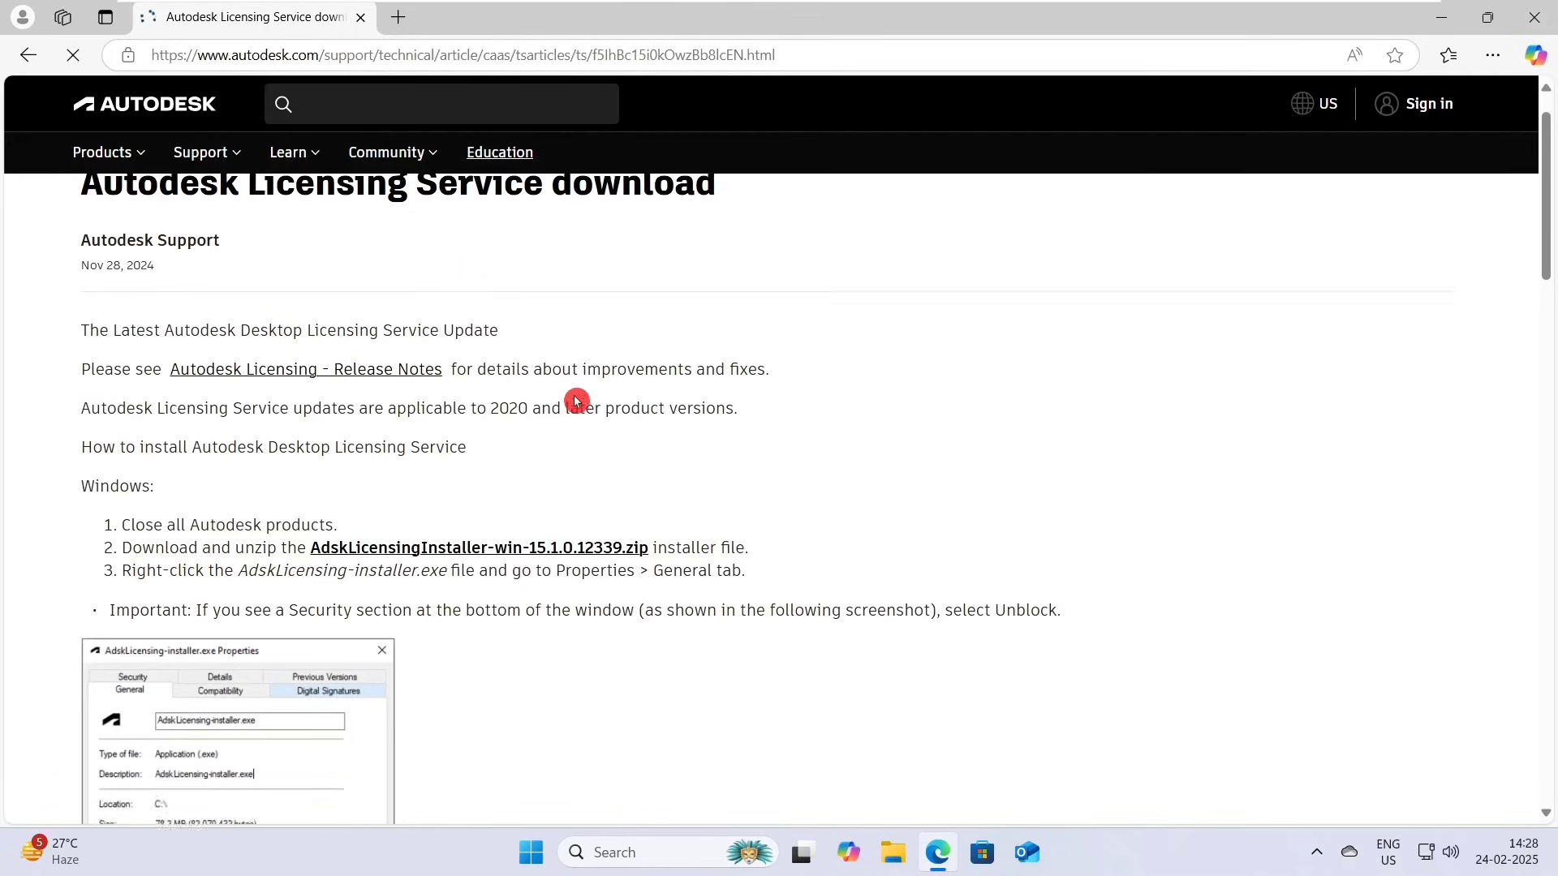
{"action": "left_click", "coordinate": [528, 404]}
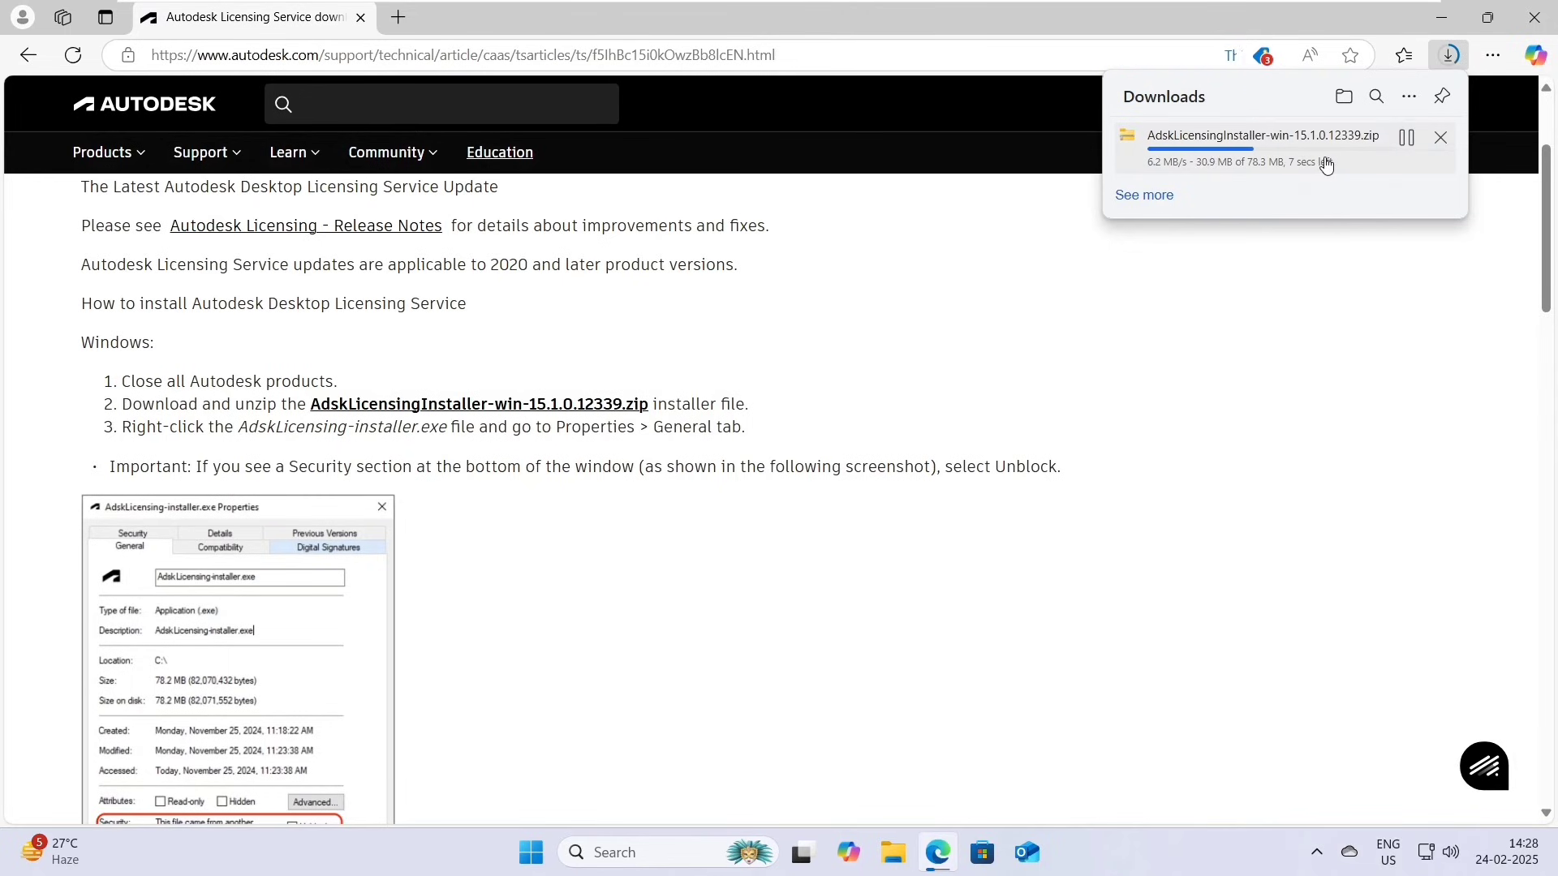
{"action": "left_click", "coordinate": [1542, 14]}
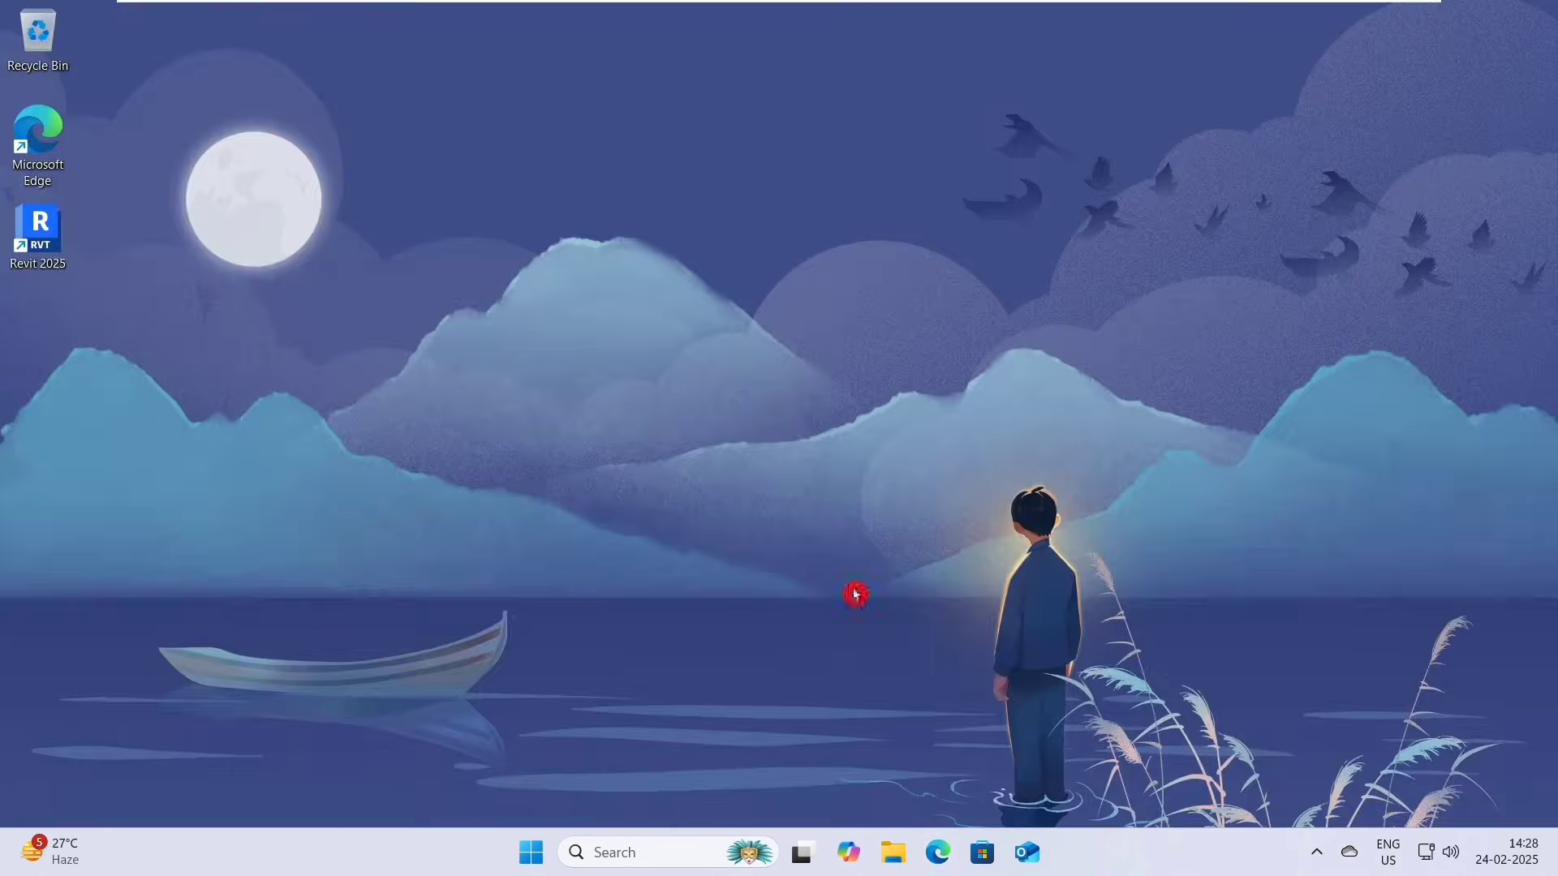
Step: In File Explorer, open Downloads, look inside the AdskLicensingInstaller-win-15.1.0.12339 archive and return to the folder
{"action": "left_click", "coordinate": [896, 856]}
{"action": "left_click", "coordinate": [81, 318]}
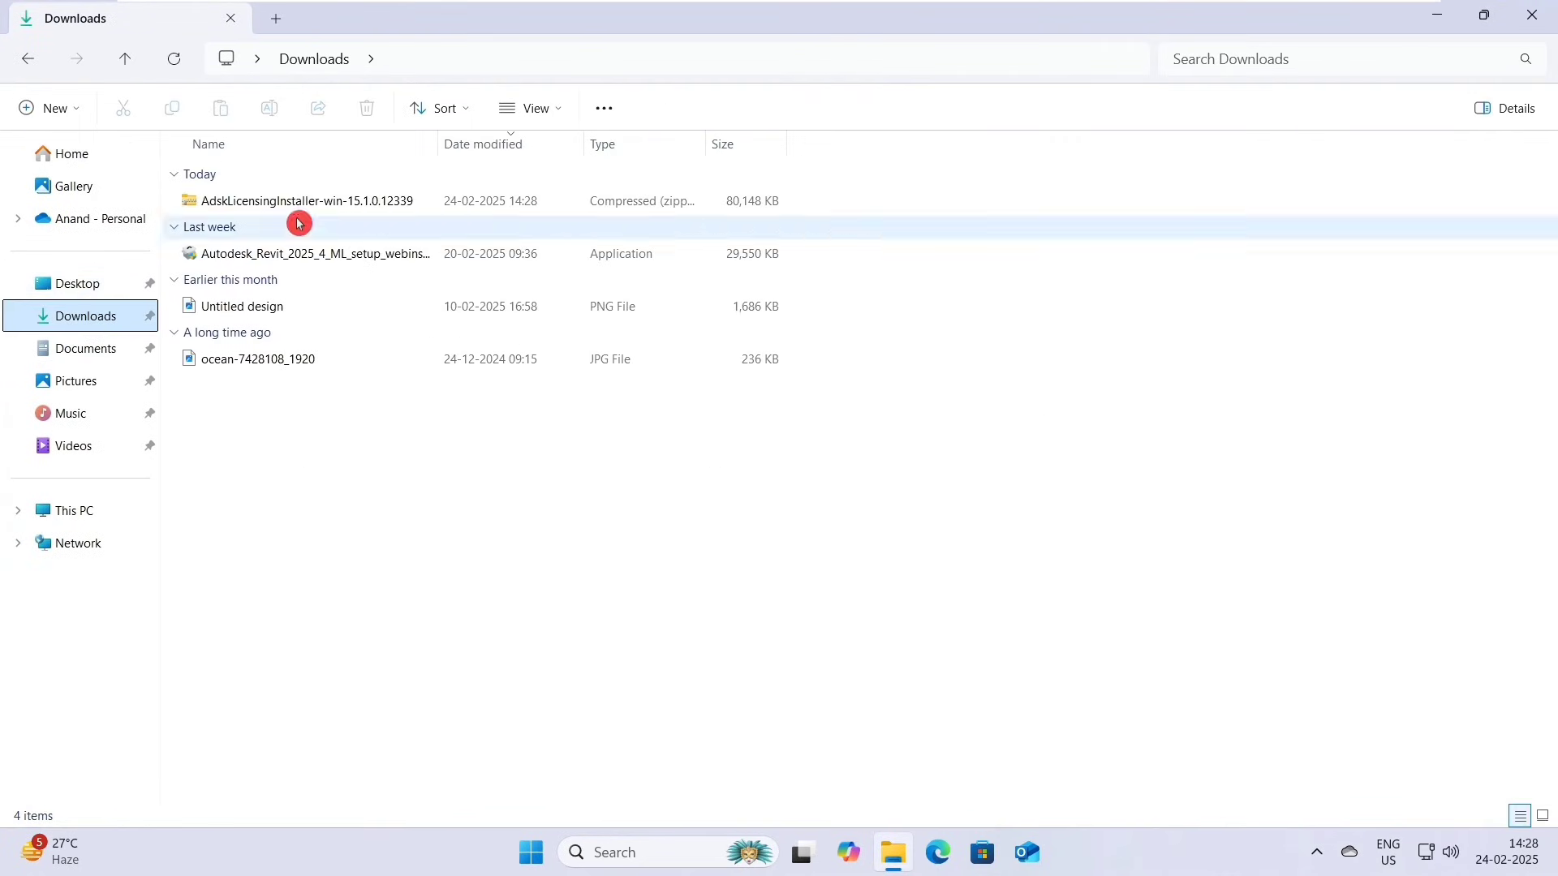
{"action": "left_click", "coordinate": [372, 209]}
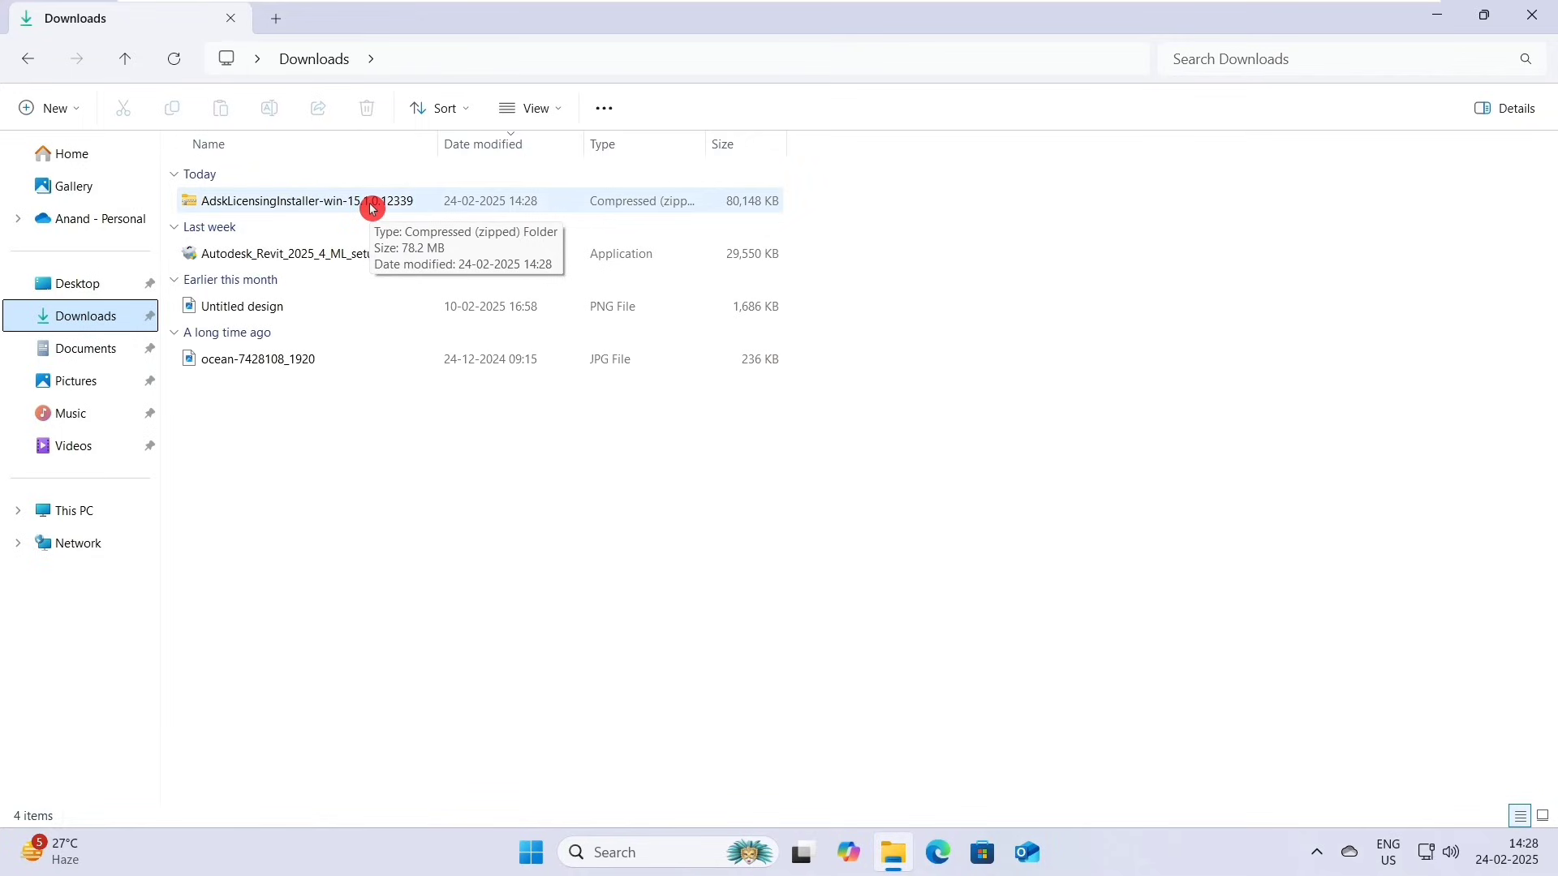
{"action": "double_click", "coordinate": [373, 210]}
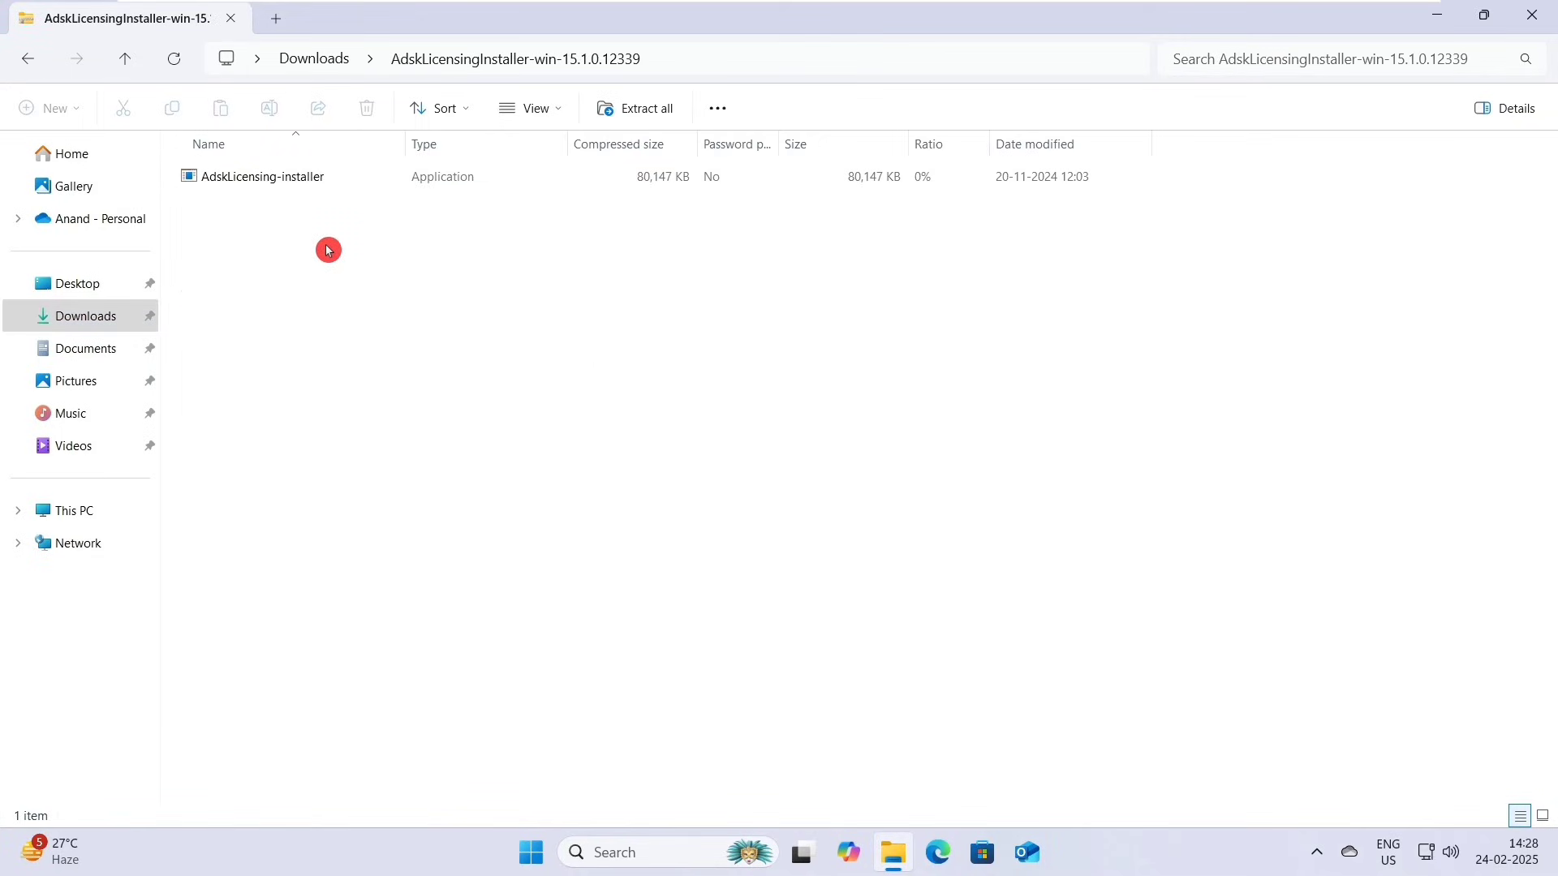
{"action": "left_click", "coordinate": [314, 180]}
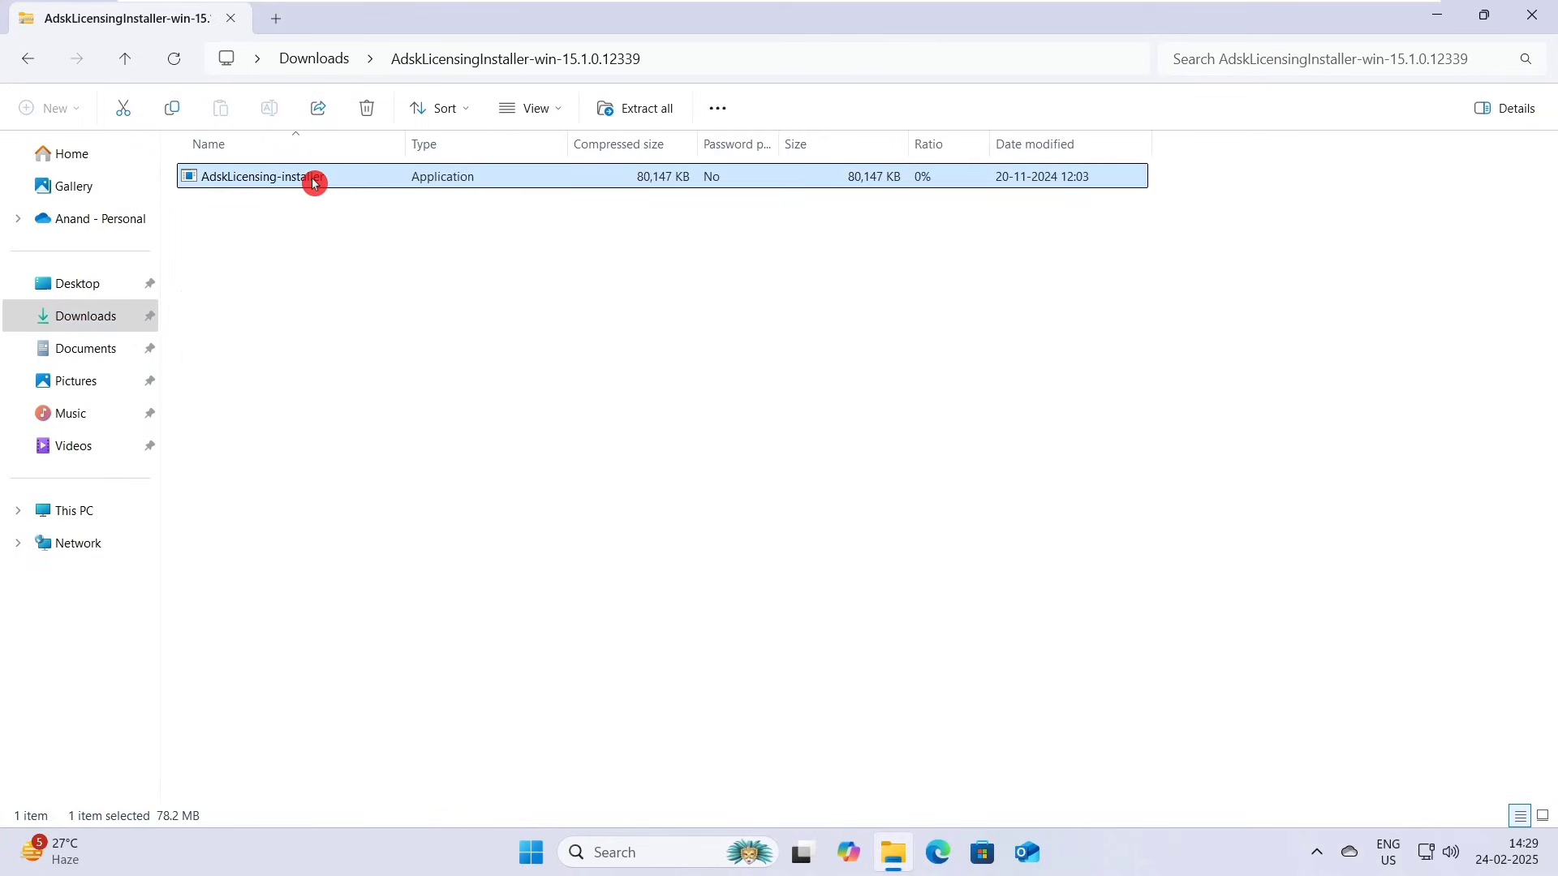
{"action": "key", "text": "alt+Left"}
Step: Extract the AdskLicensingInstaller-win-15.1.0.12339 archive to its default folder and run AdskLicensing-installer, allowing it to make changes
{"action": "right_click", "coordinate": [335, 205]}
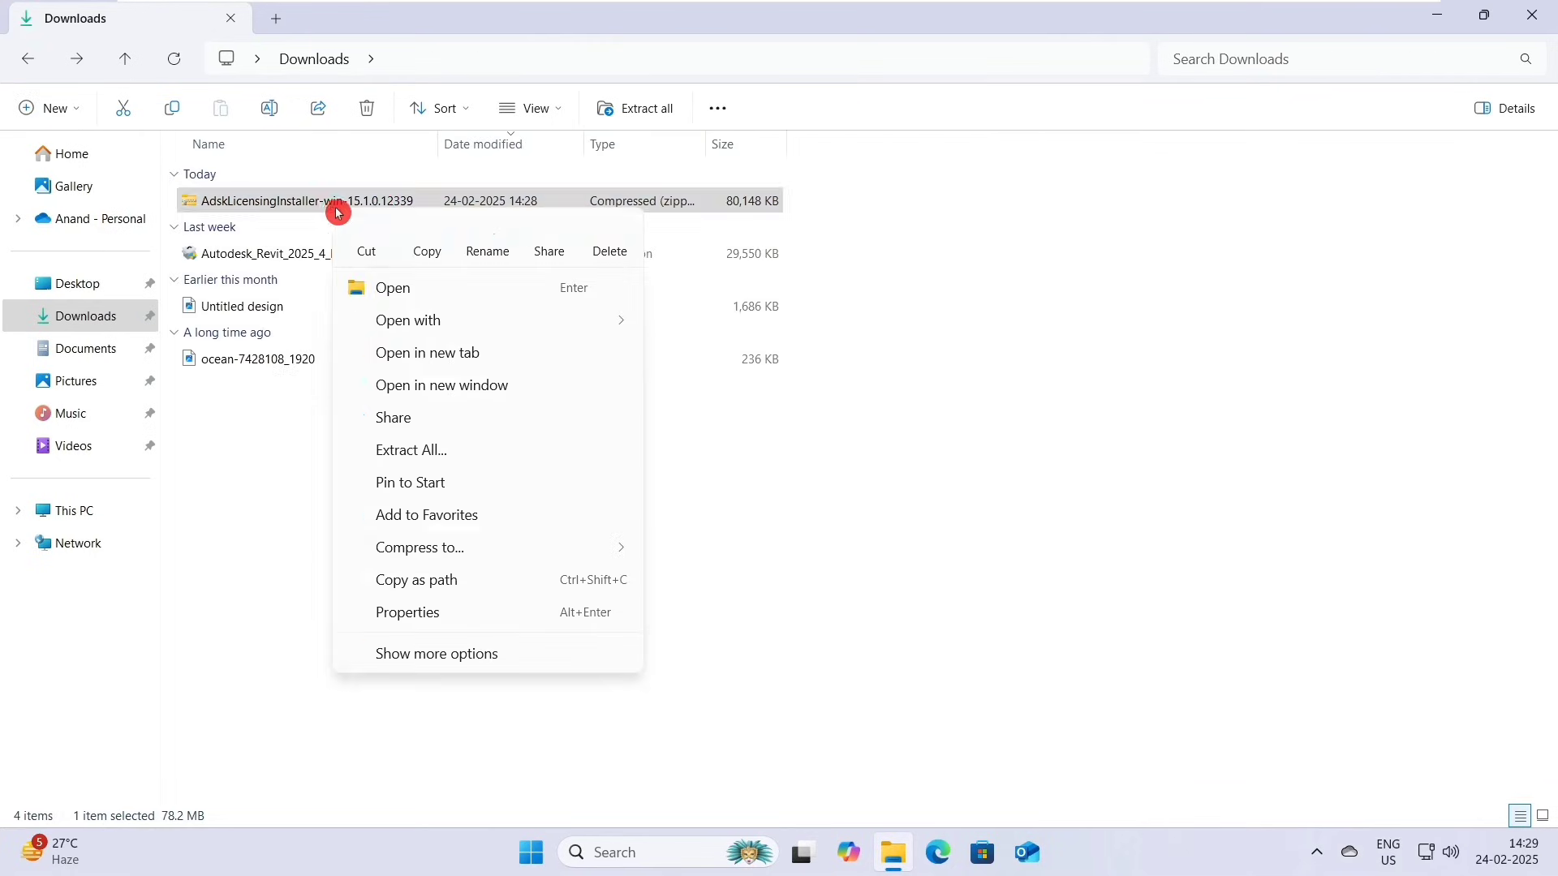
{"action": "left_click", "coordinate": [482, 455]}
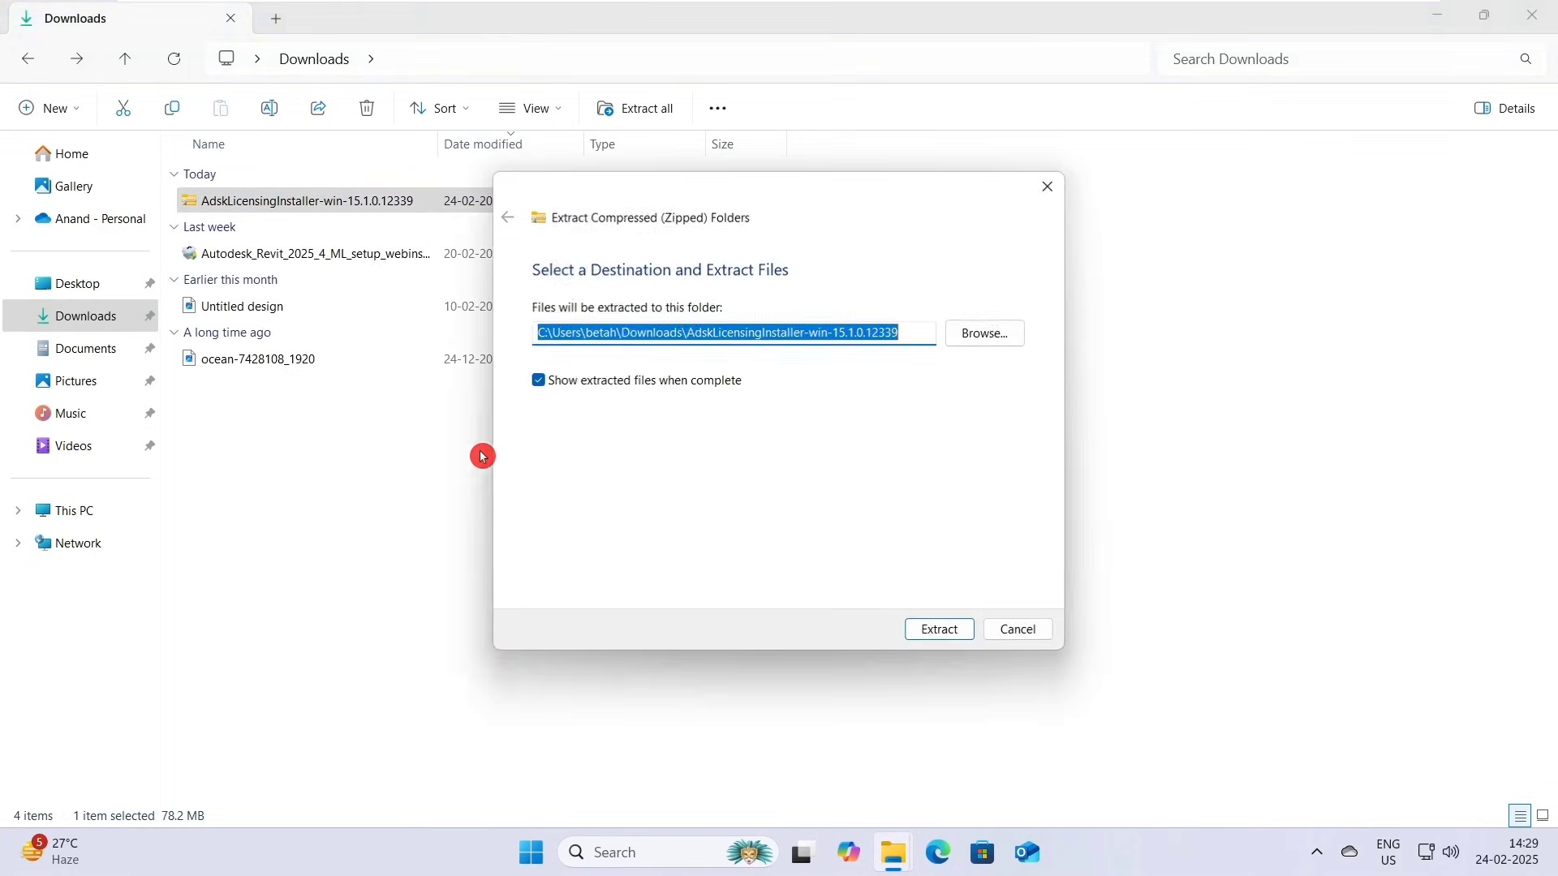
{"action": "left_click", "coordinate": [933, 633]}
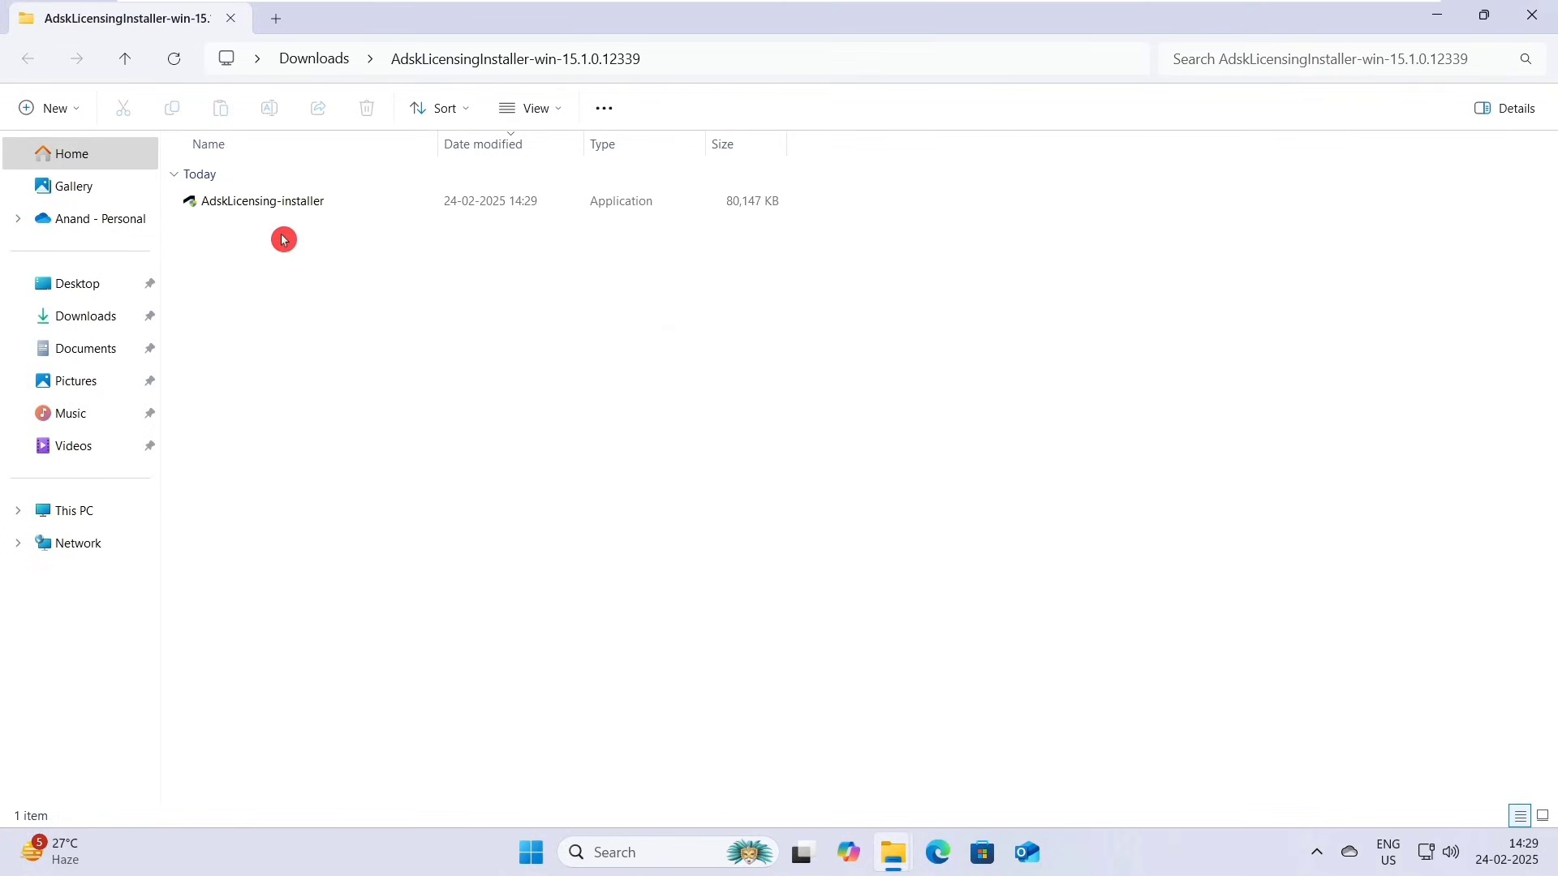
{"action": "double_click", "coordinate": [354, 207]}
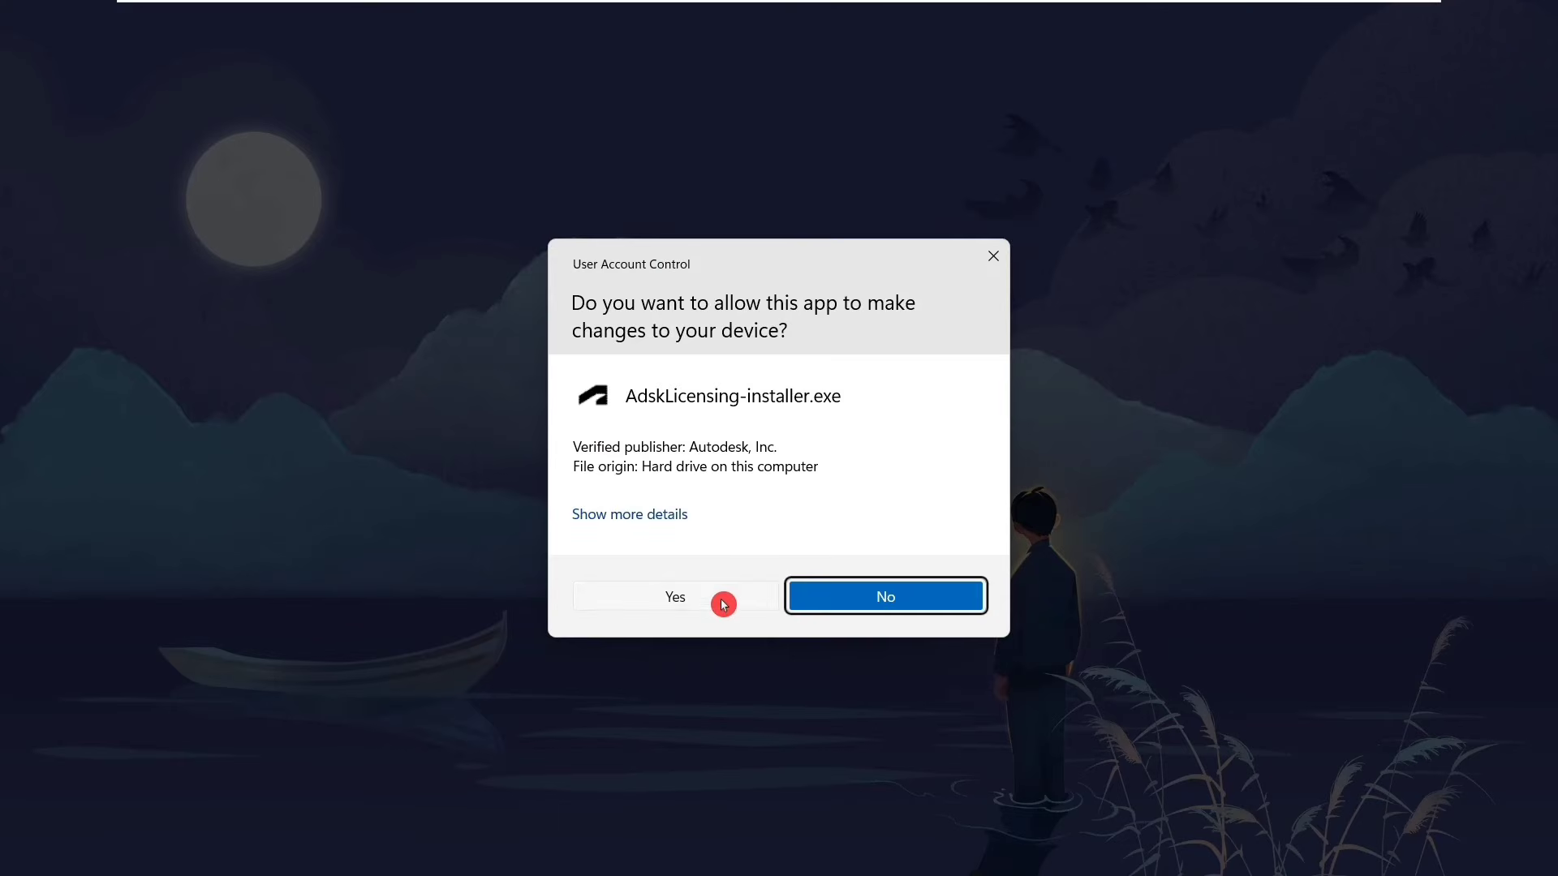
{"action": "left_click", "coordinate": [723, 600]}
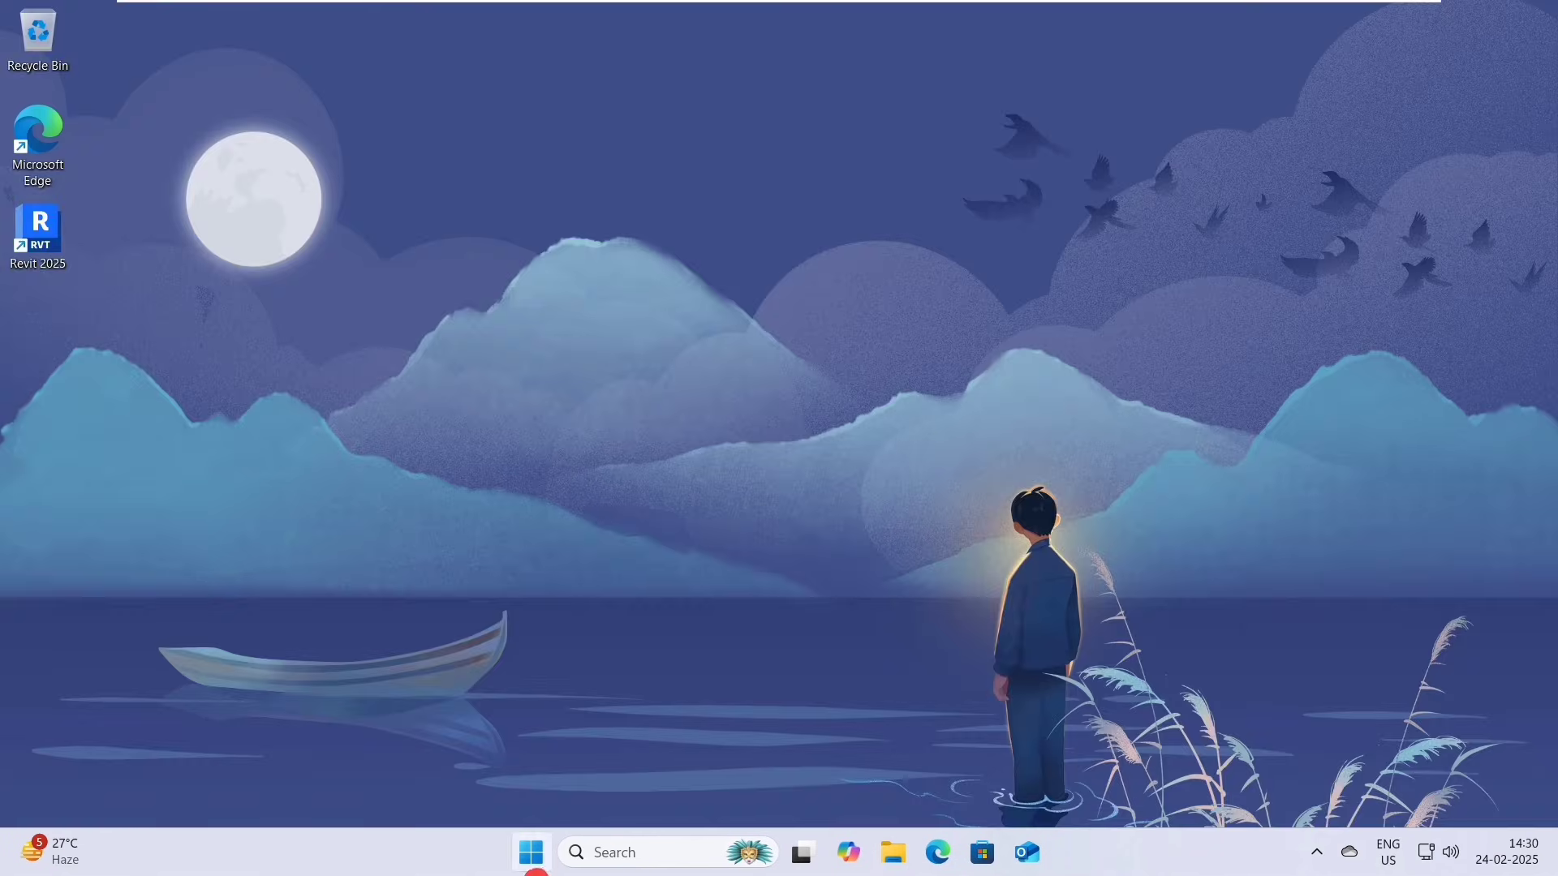
Step: Restart the computer
{"action": "left_click", "coordinate": [534, 866]}
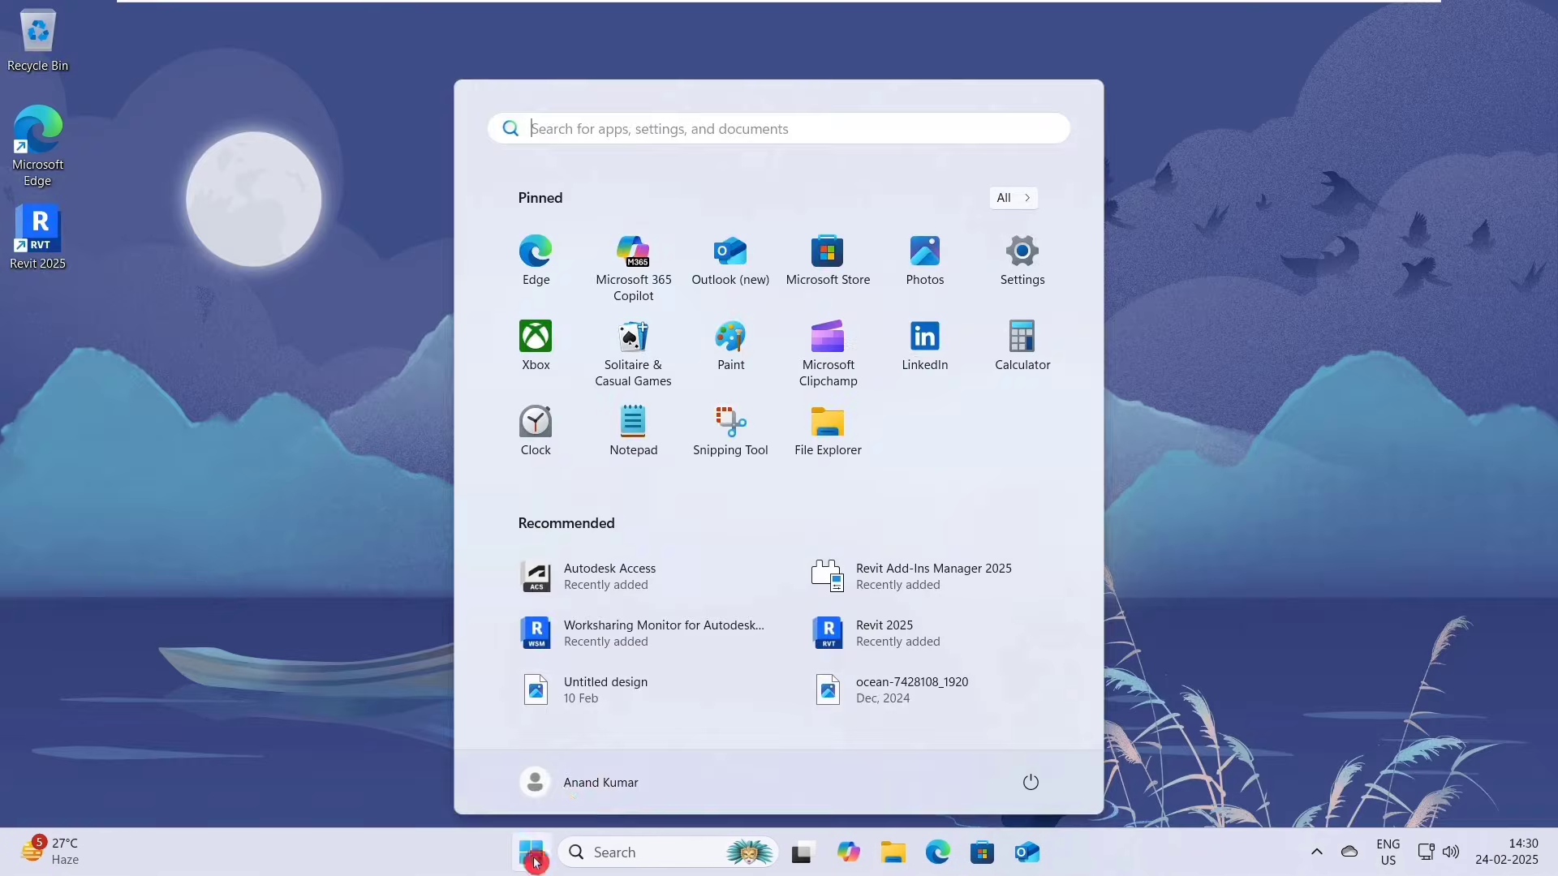
{"action": "left_click", "coordinate": [1033, 779]}
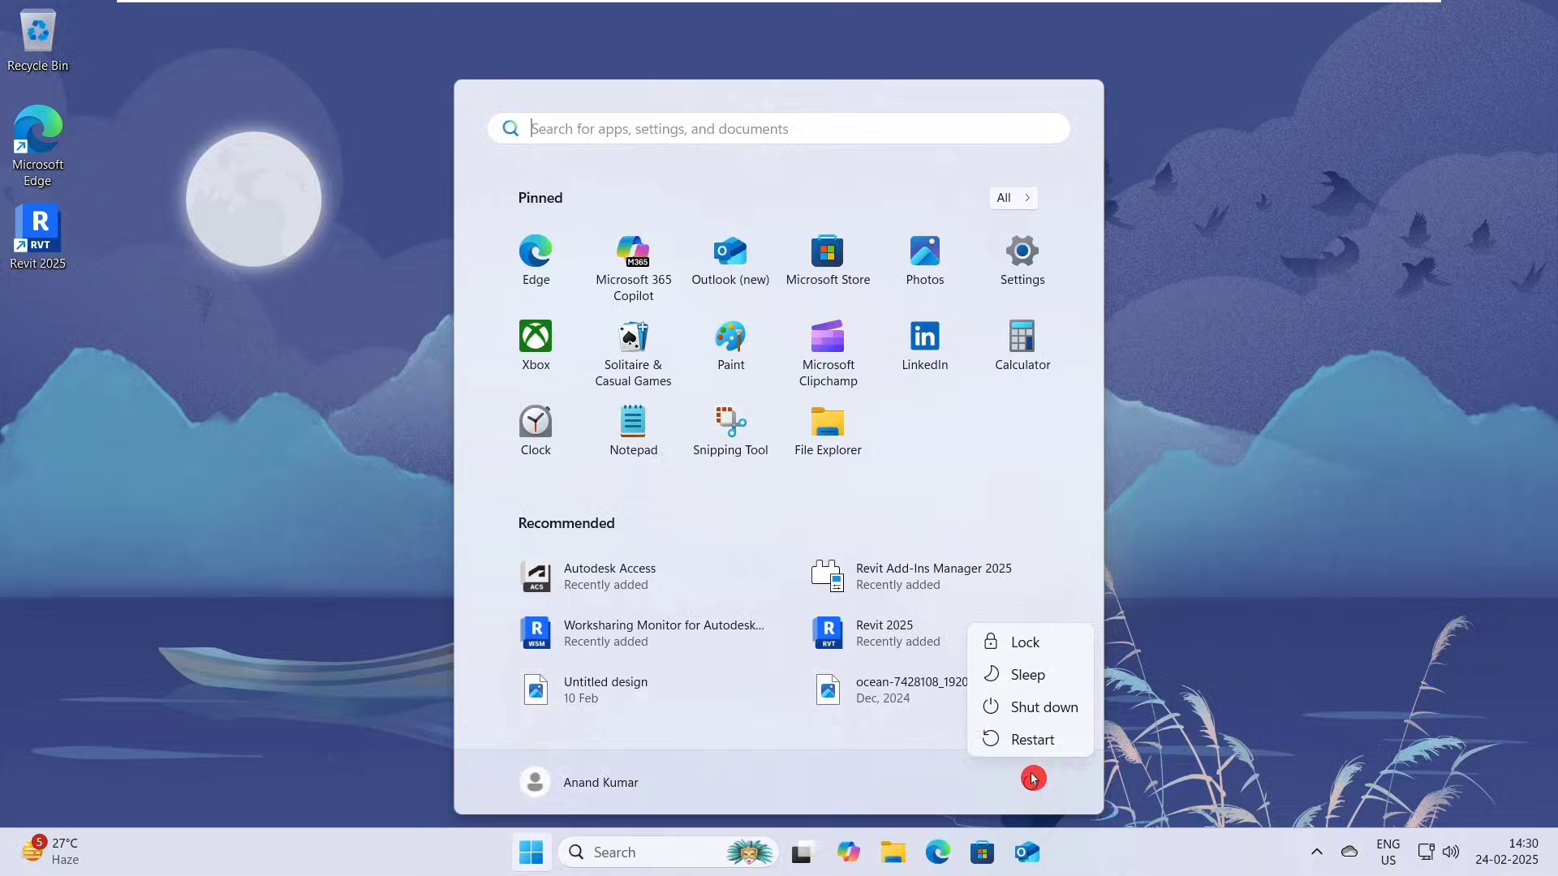
{"action": "left_click", "coordinate": [1064, 741]}
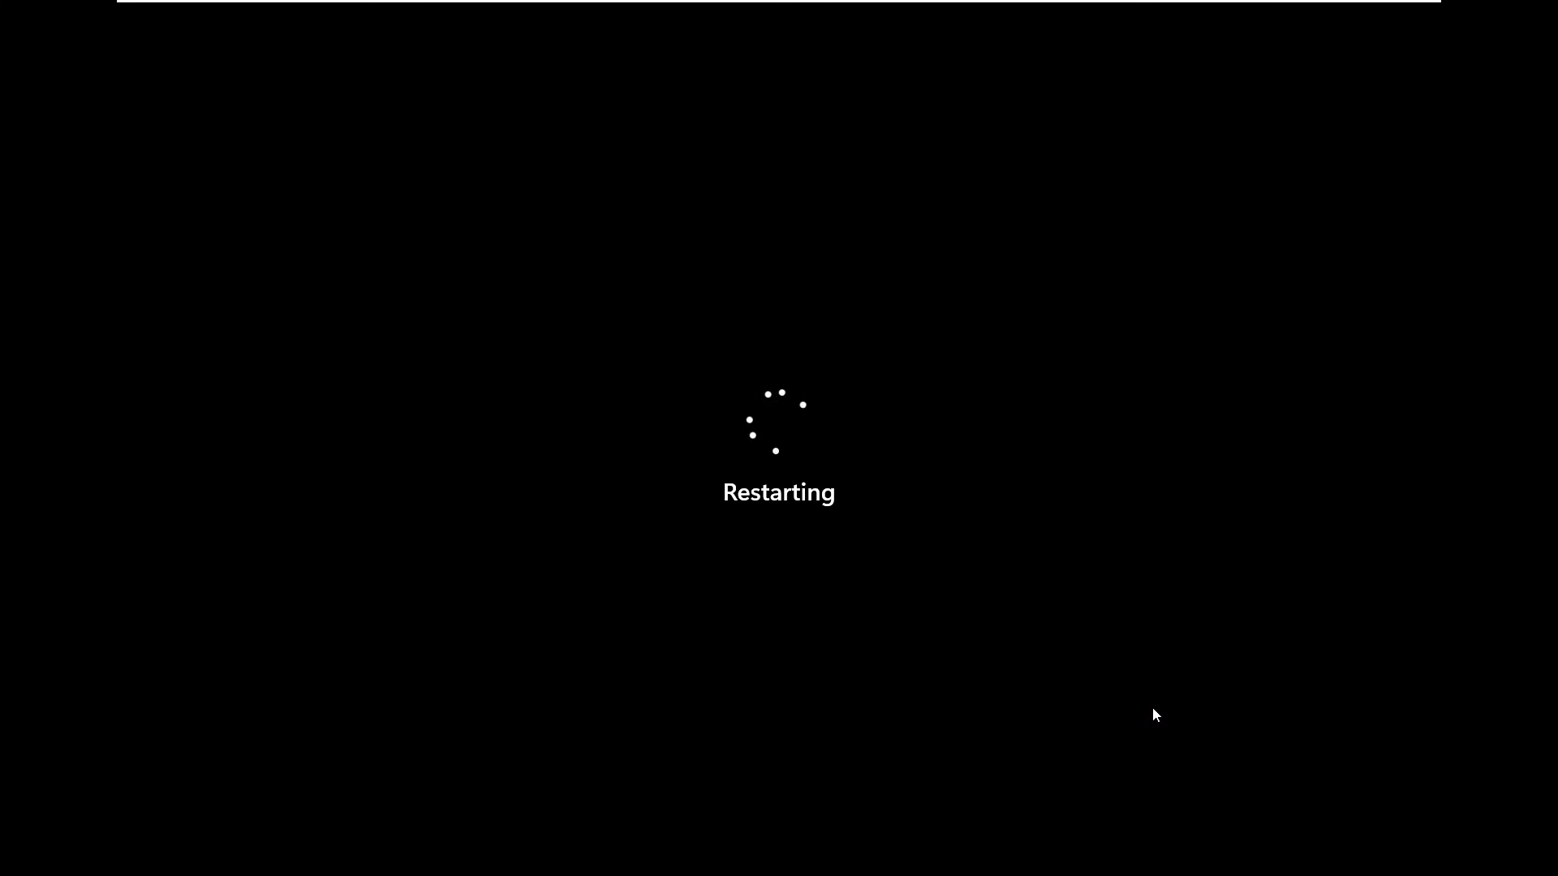